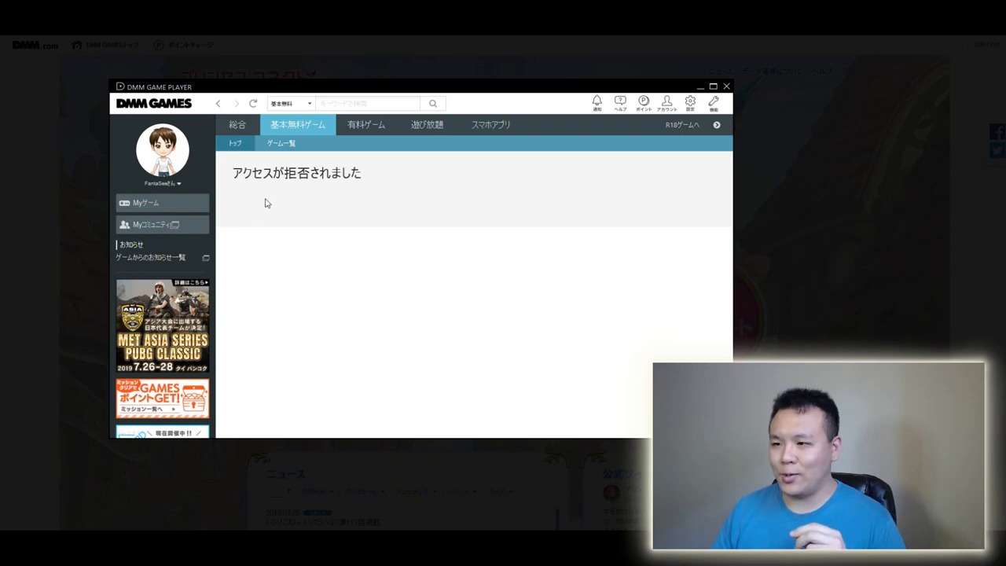
Browse the overall store page in DMM Game Player, covering the featured titles and the popularity rankings.
{"action": "left_click", "coordinate": [253, 129]}
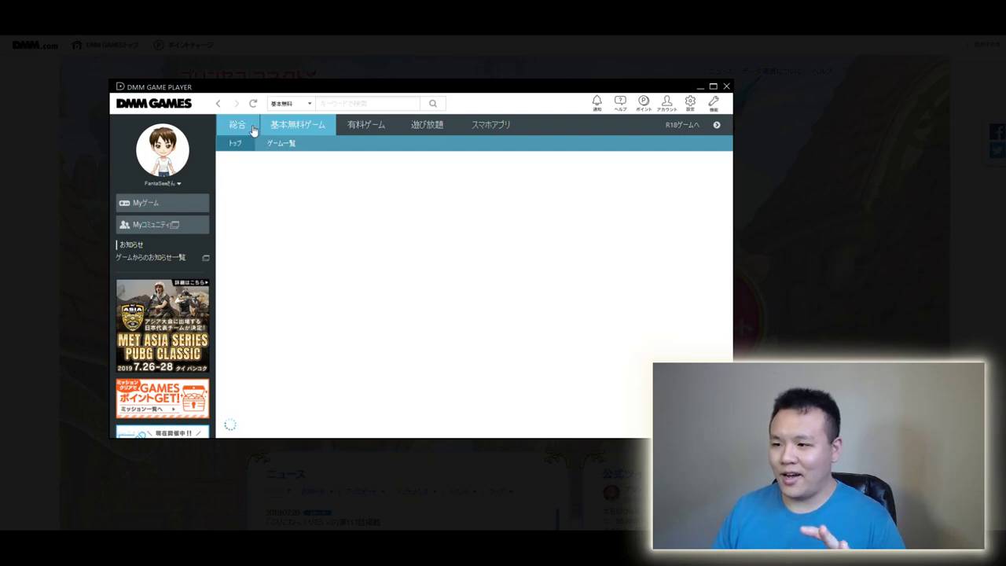
{"action": "scroll", "coordinate": [336, 357], "scroll_direction": "down", "scroll_amount": 2}
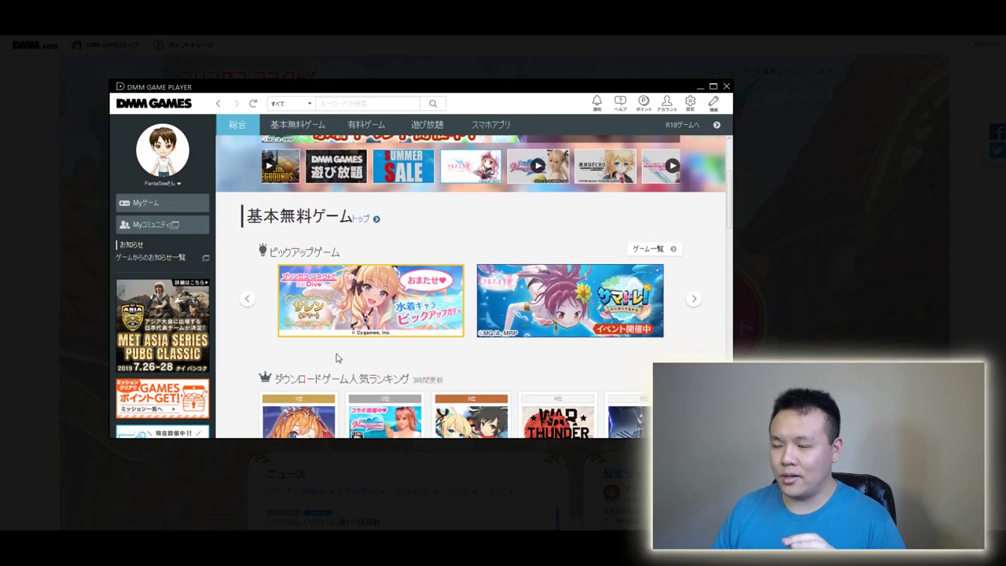
{"action": "scroll", "coordinate": [337, 358], "scroll_direction": "down", "scroll_amount": 3}
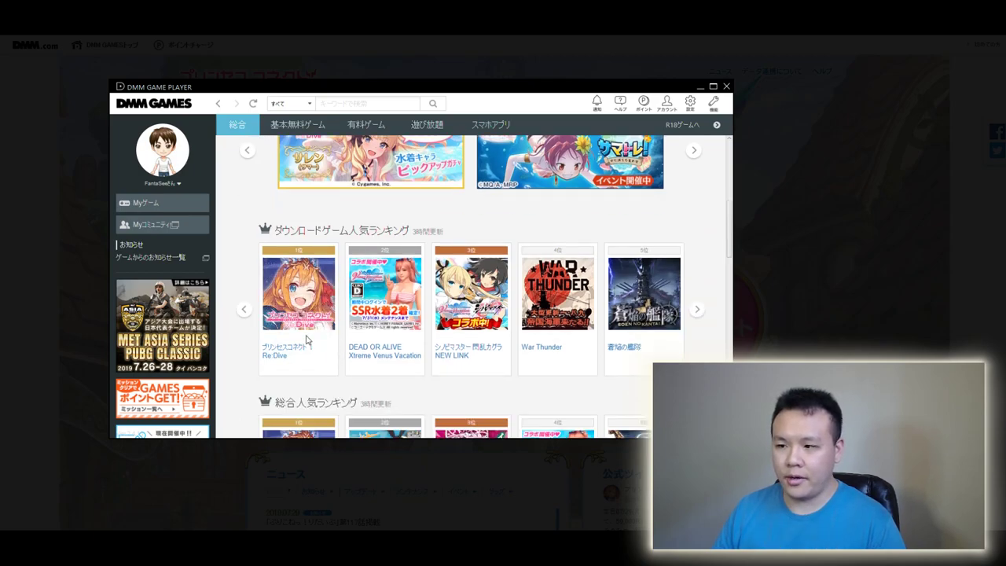
{"action": "scroll", "coordinate": [307, 340], "scroll_direction": "down", "scroll_amount": 1}
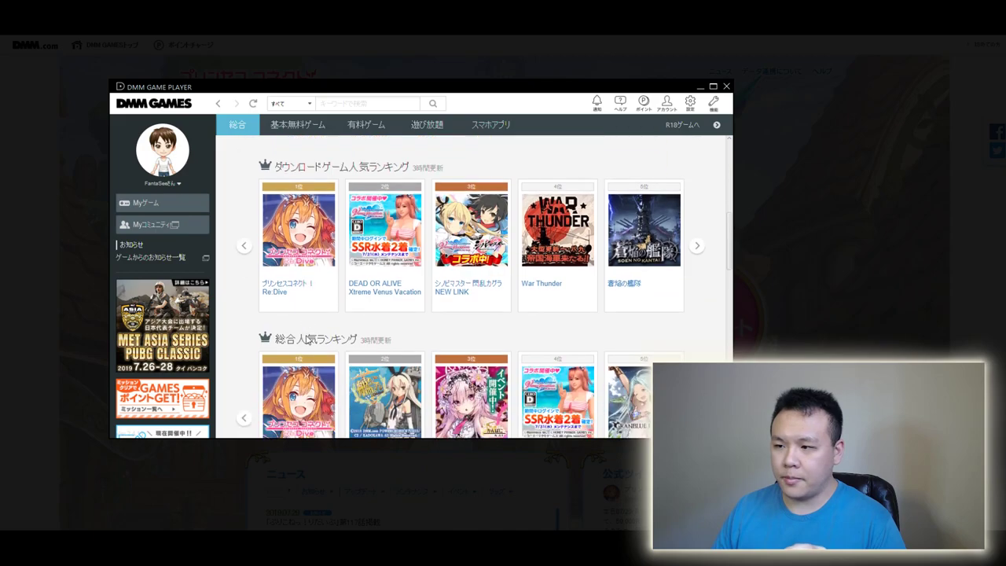
{"action": "scroll", "coordinate": [307, 339], "scroll_direction": "up", "scroll_amount": 2}
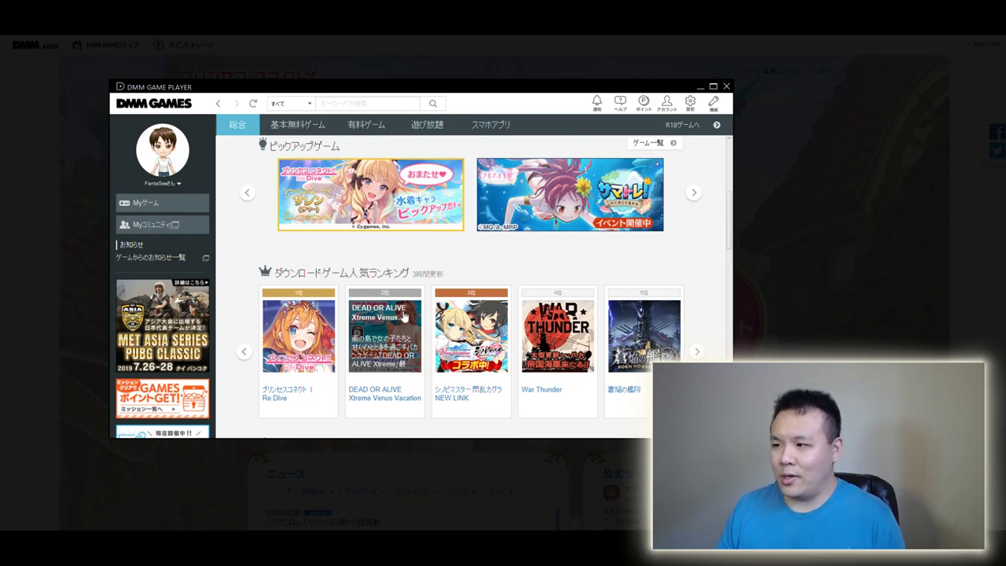
{"action": "scroll", "coordinate": [404, 315], "scroll_direction": "up", "scroll_amount": 3}
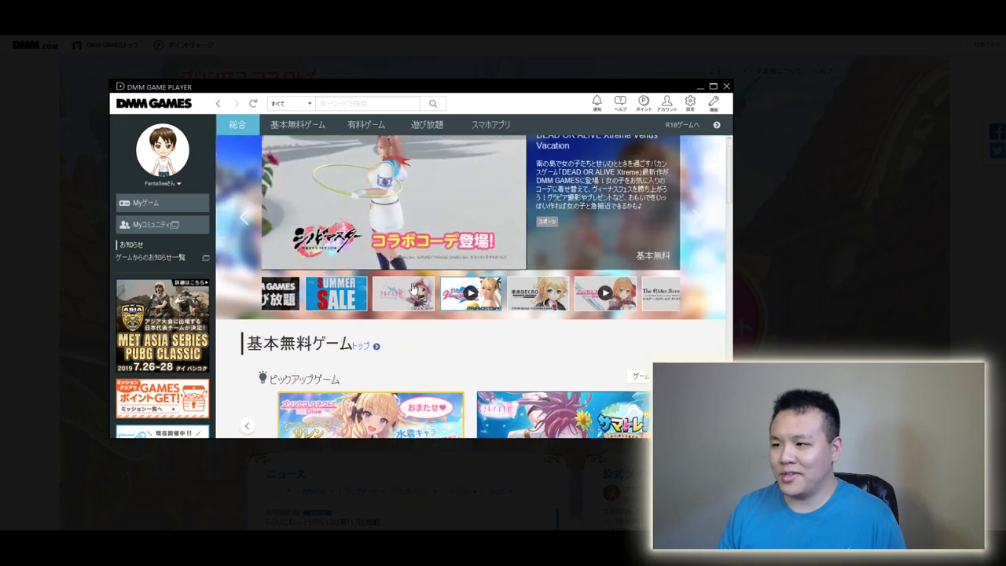
{"action": "scroll", "coordinate": [413, 289], "scroll_direction": "up", "scroll_amount": 1}
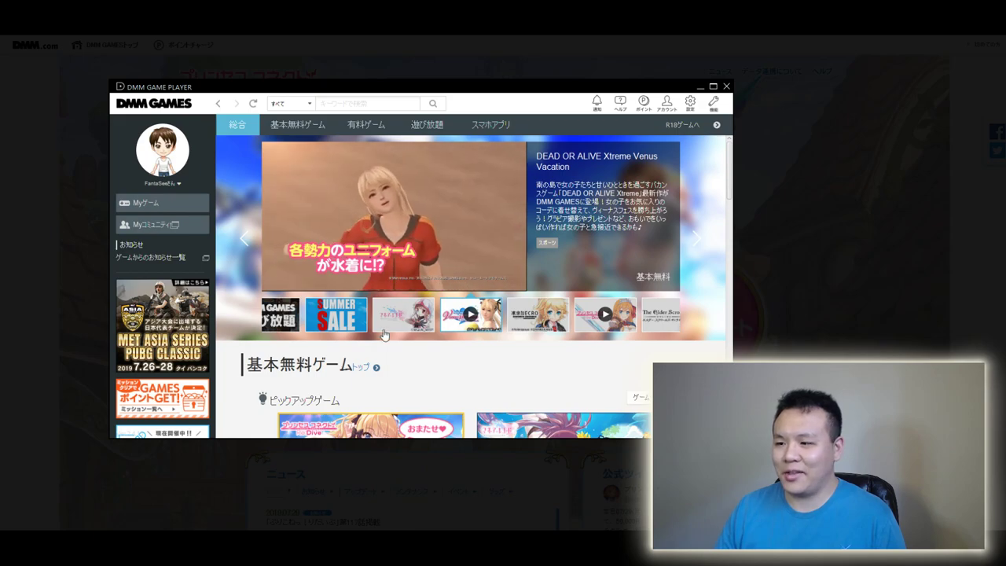
{"action": "scroll", "coordinate": [383, 334], "scroll_direction": "down", "scroll_amount": 2}
{"action": "scroll", "coordinate": [385, 332], "scroll_direction": "down", "scroll_amount": 1}
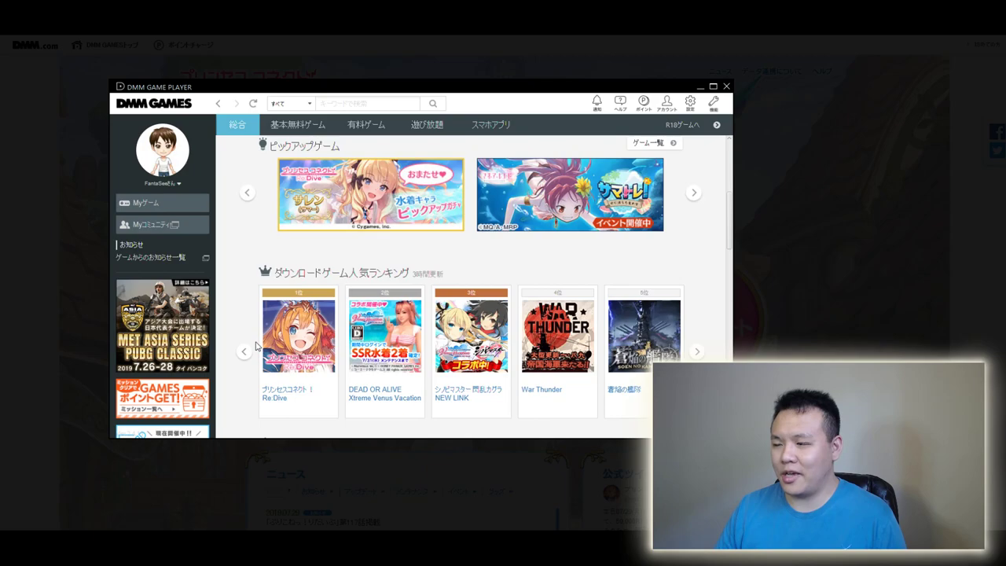
{"action": "scroll", "coordinate": [299, 334], "scroll_direction": "down", "scroll_amount": 2}
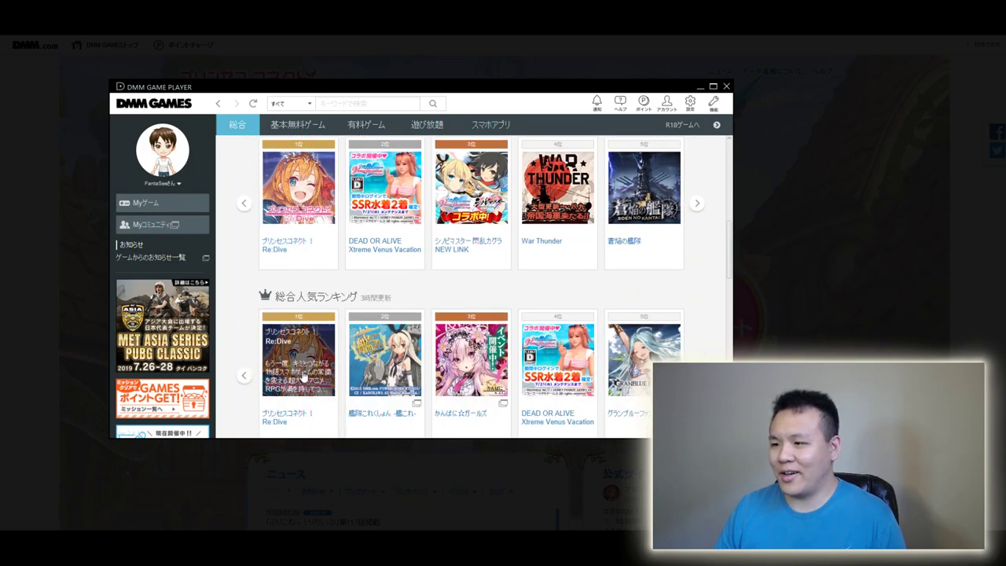
{"action": "scroll", "coordinate": [305, 378], "scroll_direction": "down", "scroll_amount": 1}
{"action": "scroll", "coordinate": [309, 239], "scroll_direction": "up", "scroll_amount": 1}
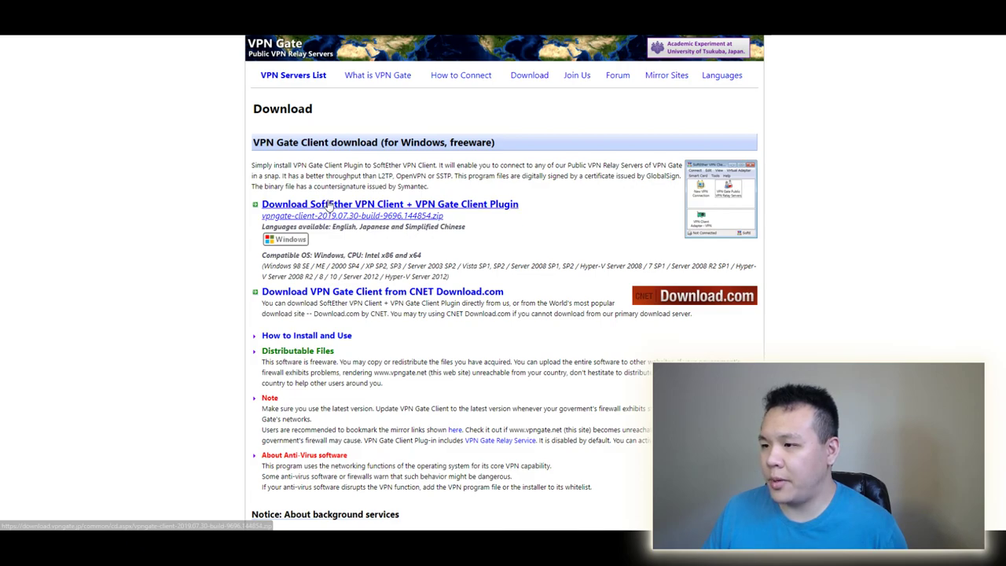
Download SoftEther VPN Client + VPN Gate Client Plugin and open the vpngate-client-2019.07.29-build-9696.144849 folder in File Explorer.
{"action": "left_click", "coordinate": [322, 206]}
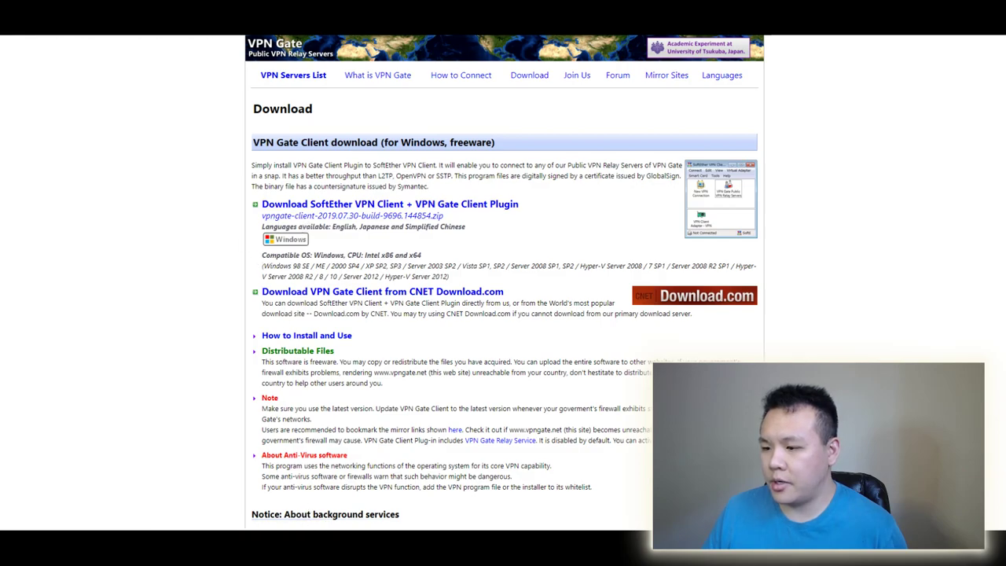
{"action": "key", "text": "super+e"}
{"action": "left_click_drag", "start_coordinate": [225, 42], "coordinate": [0, 79]}
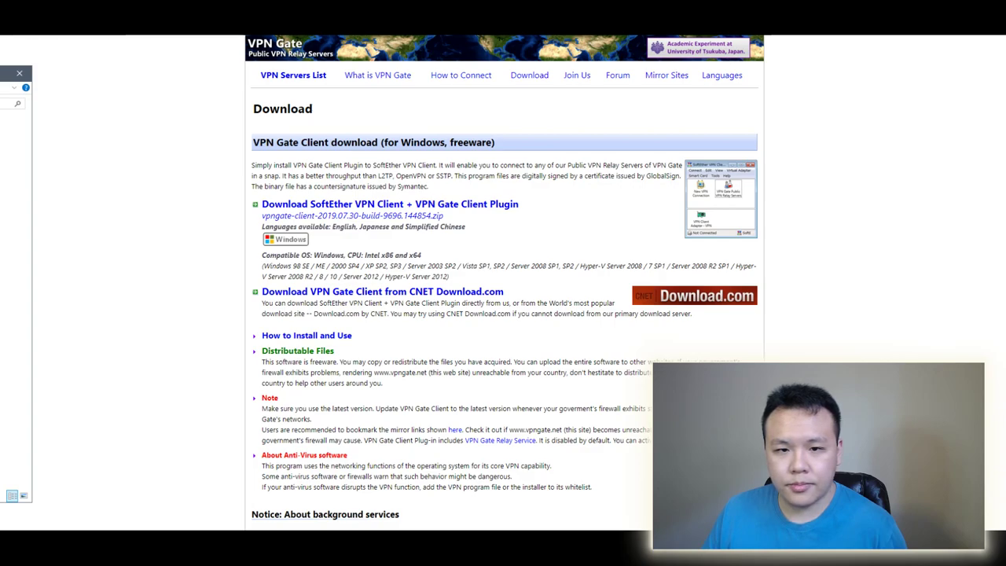
{"action": "left_click_drag", "start_coordinate": [12, 73], "coordinate": [350, 57]}
{"action": "left_click", "coordinate": [299, 115]}
{"action": "double_click", "coordinate": [299, 115]}
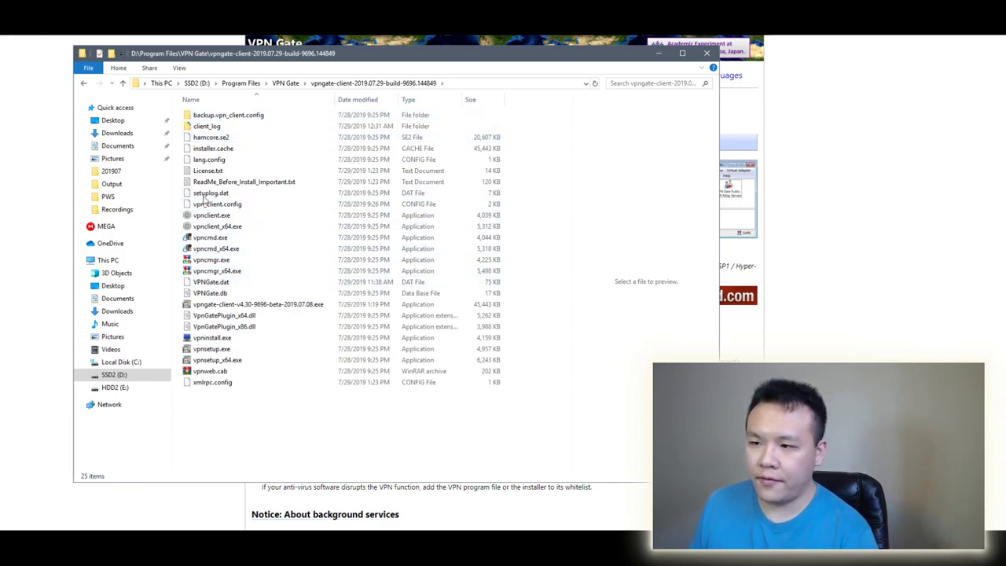
Examine the vpngate-client-v4.30-9696-beta-2019.07.08.exe installer and the full path of its folder.
{"action": "left_click", "coordinate": [242, 304]}
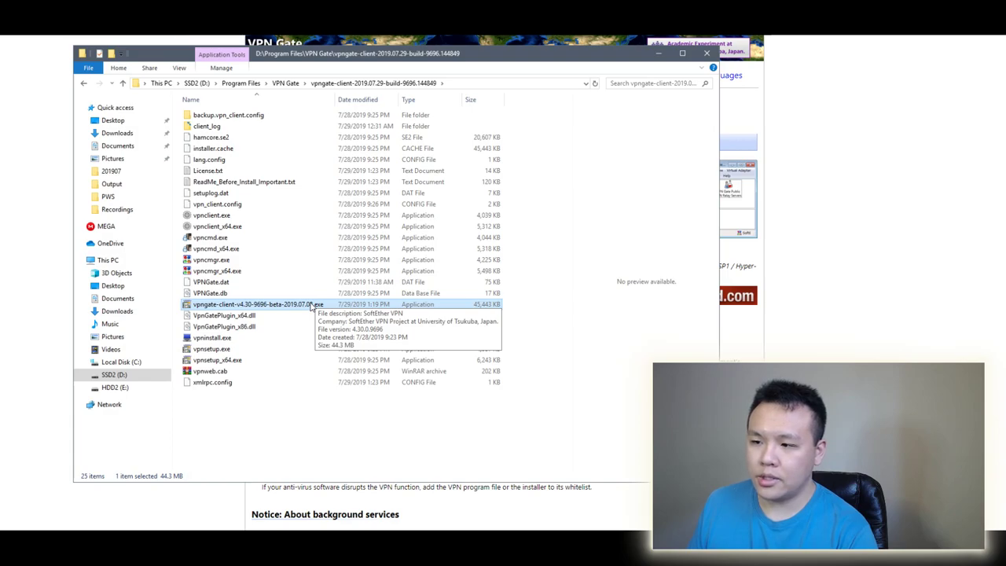
{"action": "left_click", "coordinate": [462, 85]}
{"action": "left_click_drag", "start_coordinate": [358, 83], "coordinate": [98, 88]}
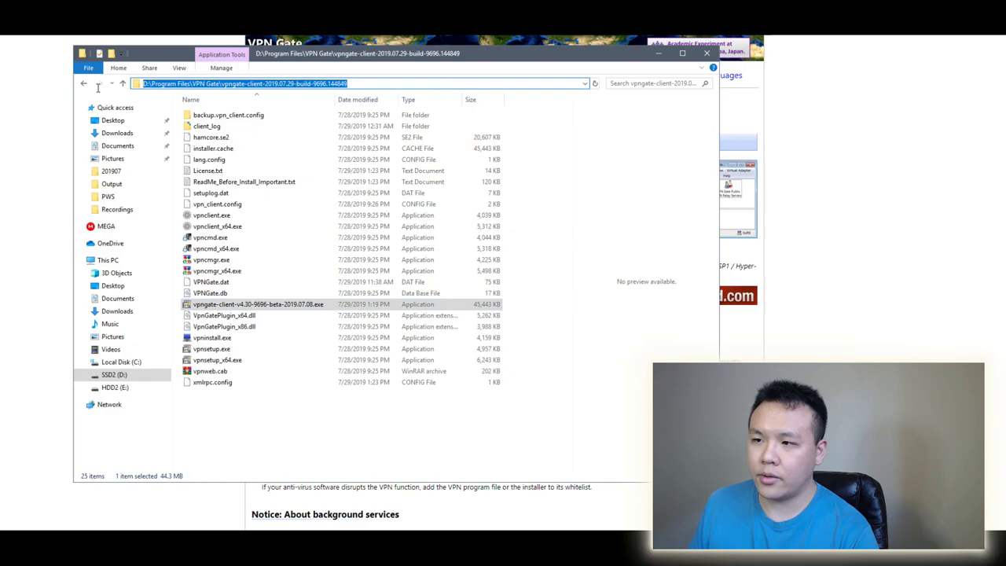
{"action": "left_click_drag", "start_coordinate": [393, 81], "coordinate": [112, 90]}
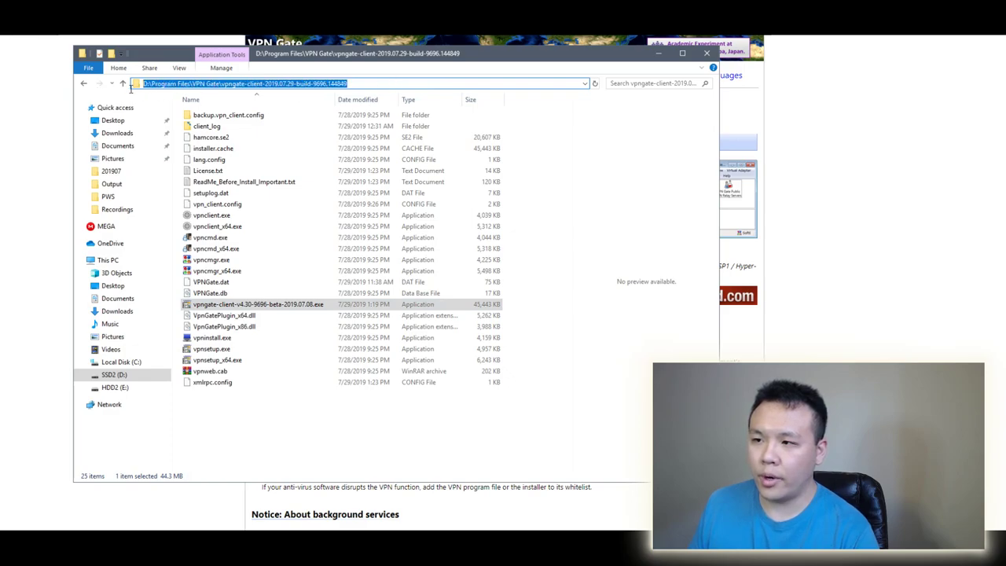
Launch the vpngate-client-v4.30-9696-beta-2019.07.08.exe setup and accept its license agreement to reach the install directory choice.
{"action": "left_click", "coordinate": [266, 308]}
{"action": "double_click", "coordinate": [265, 308]}
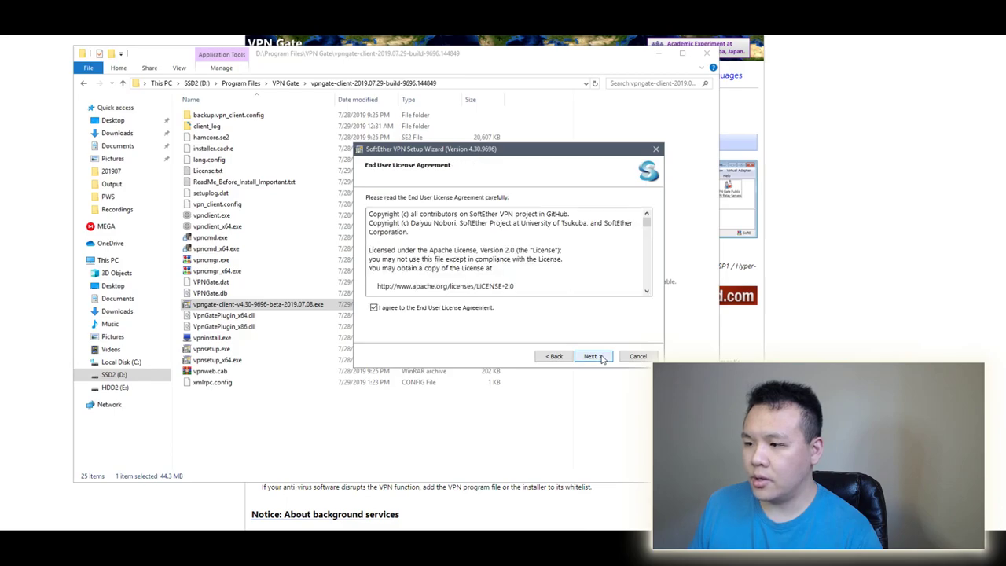
{"action": "left_click", "coordinate": [602, 357]}
{"action": "left_click", "coordinate": [598, 356]}
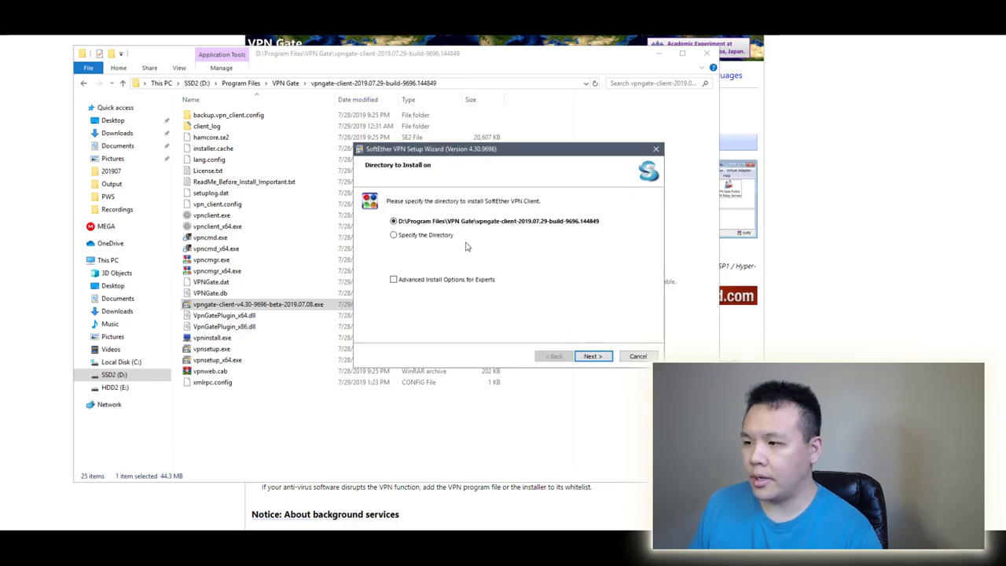
Choose Specify the Directory with the vpngate-client folder path in the setup wizard, and exit the setup.
{"action": "left_click", "coordinate": [421, 238]}
{"action": "left_click", "coordinate": [447, 250]}
{"action": "key", "text": "ctrl+a"}
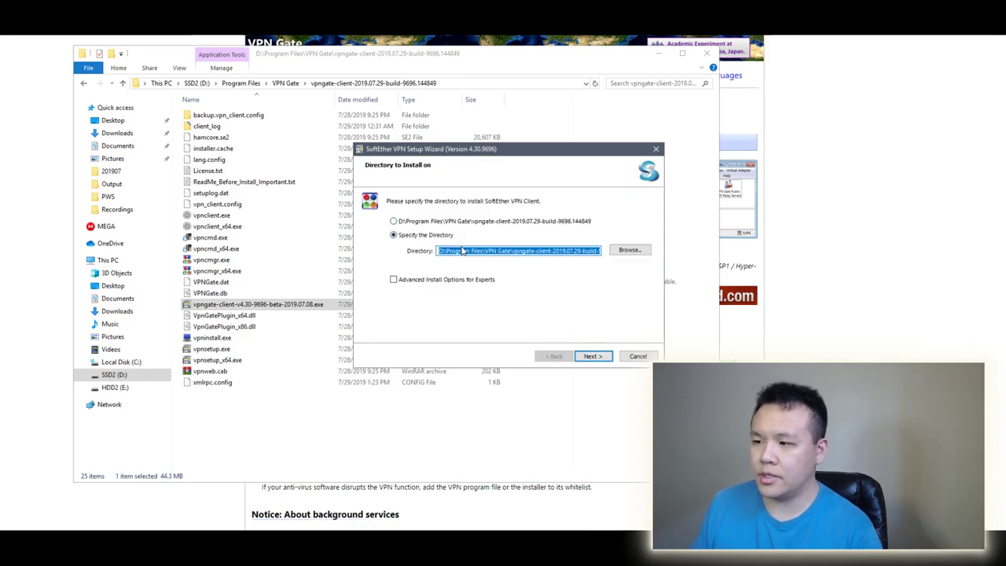
{"action": "key", "text": "End"}
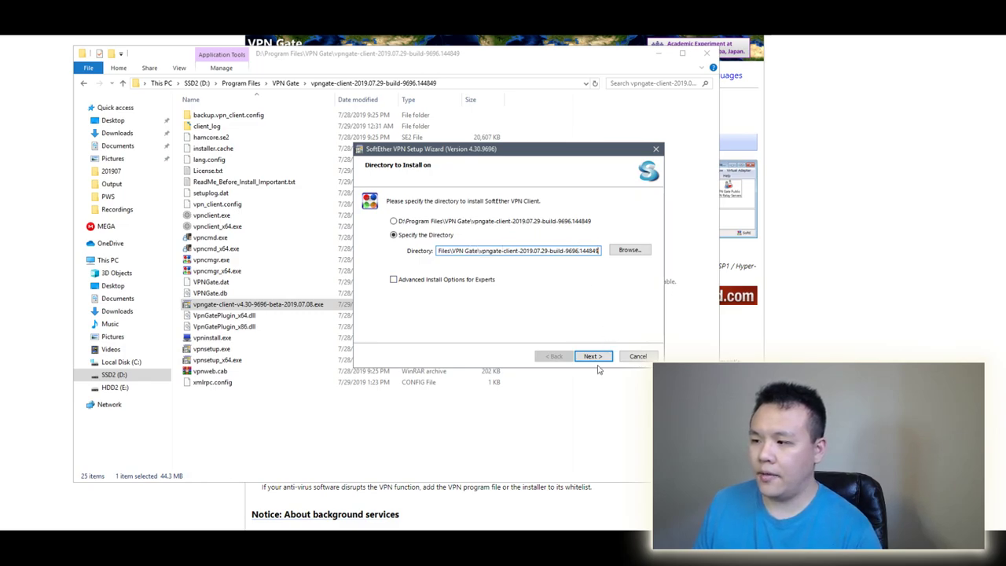
{"action": "left_click", "coordinate": [641, 357]}
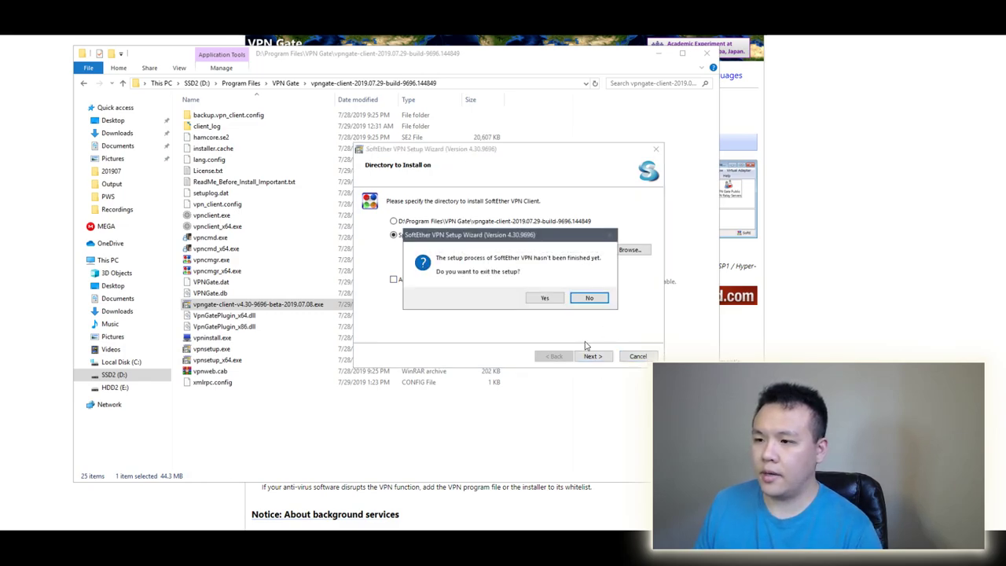
{"action": "left_click", "coordinate": [544, 299]}
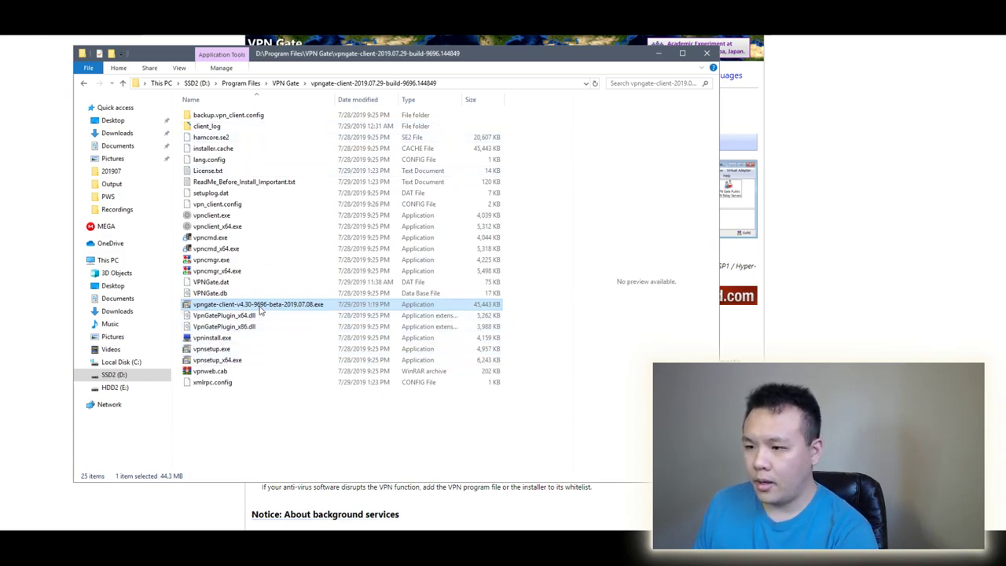
Open SoftEther VPN Client Manager from vpncmgr.exe, close the folder window, and reposition the manager window.
{"action": "left_click", "coordinate": [237, 265]}
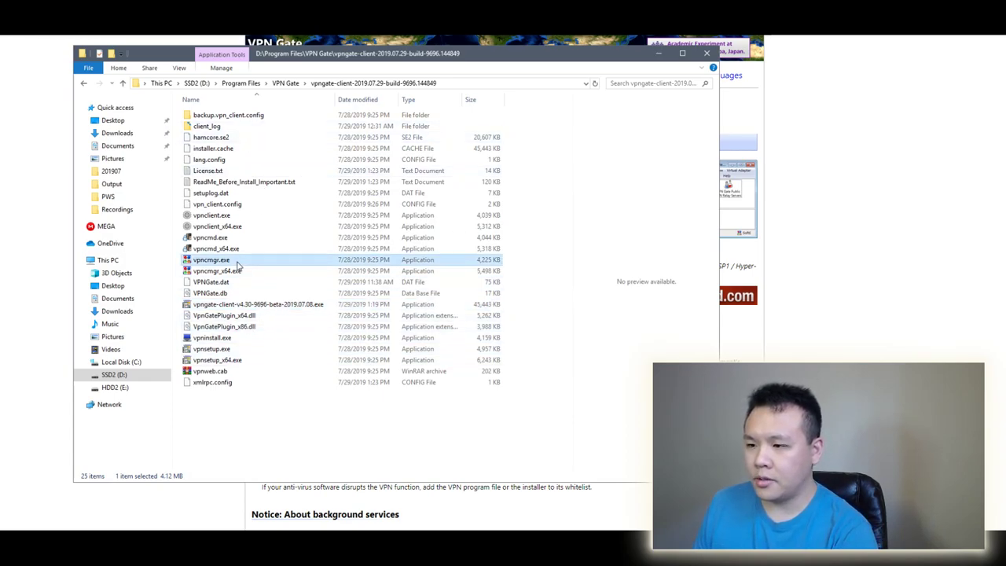
{"action": "left_click", "coordinate": [707, 54]}
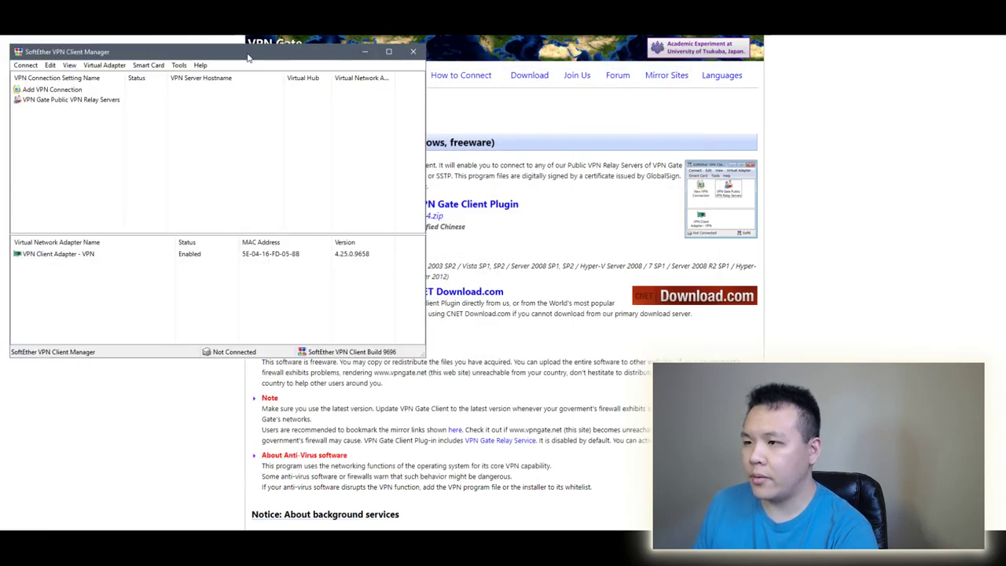
{"action": "mouse_move", "coordinate": [247, 57]}
{"action": "left_mouse_down"}
{"action": "mouse_move", "coordinate": [189, 58]}
{"action": "mouse_move", "coordinate": [252, 63]}
{"action": "mouse_move", "coordinate": [246, 56]}
{"action": "left_mouse_up"}
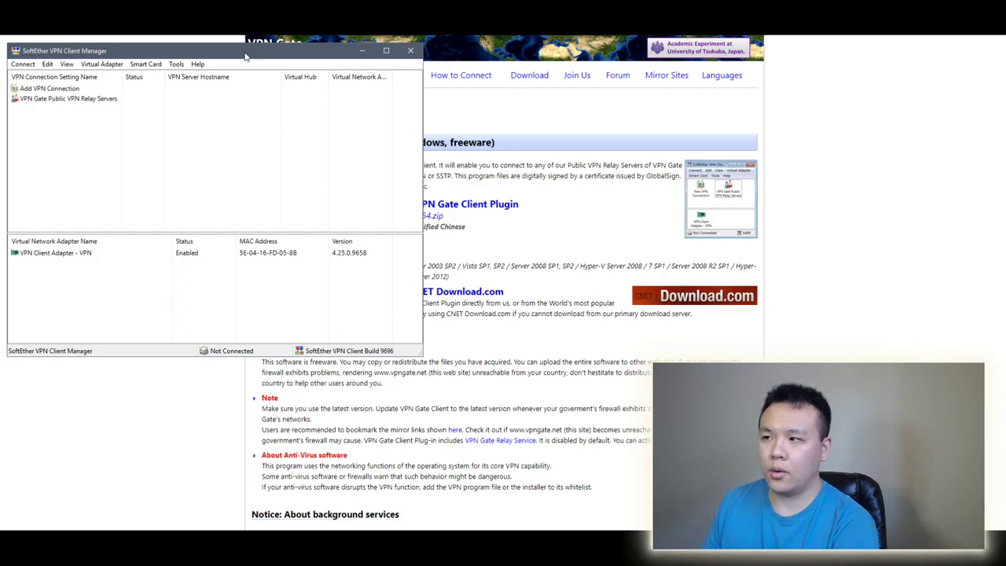
{"action": "left_click_drag", "start_coordinate": [245, 56], "coordinate": [48, 84]}
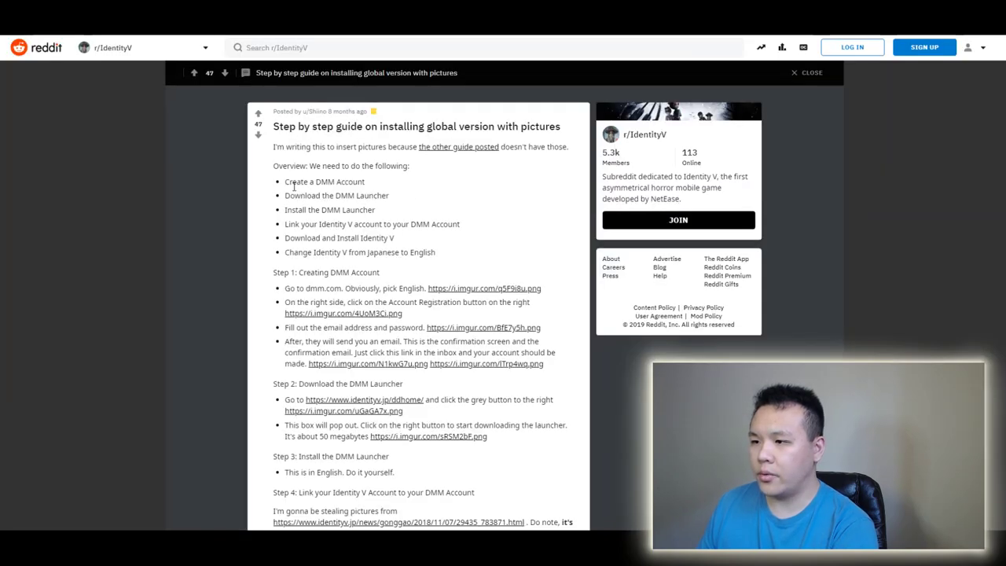
Follow the guide's identityv.jp/ddhome link to view the DMM Game Player download options, and dismiss the dialog.
{"action": "left_click_drag", "start_coordinate": [286, 182], "coordinate": [391, 200]}
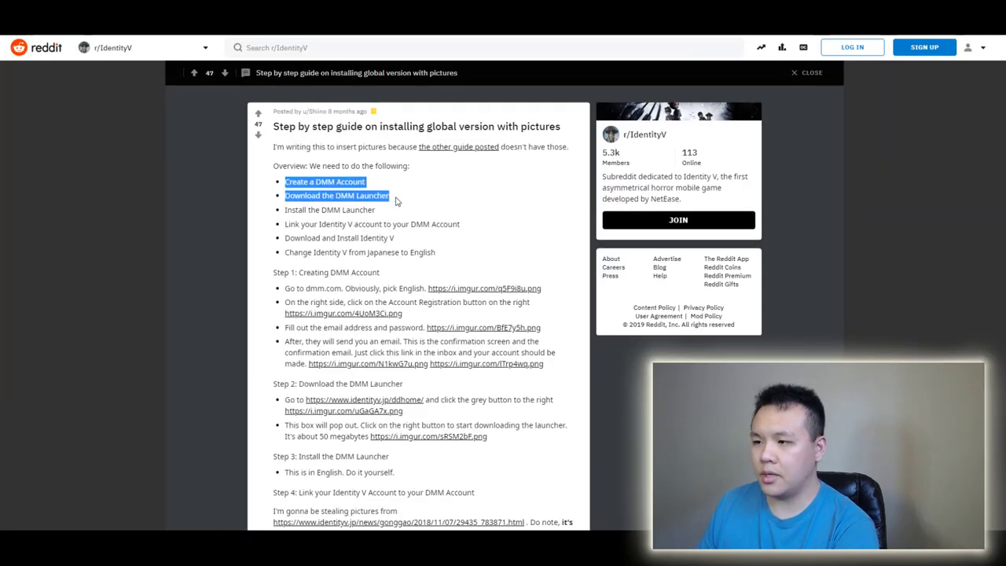
{"action": "left_click", "coordinate": [396, 200]}
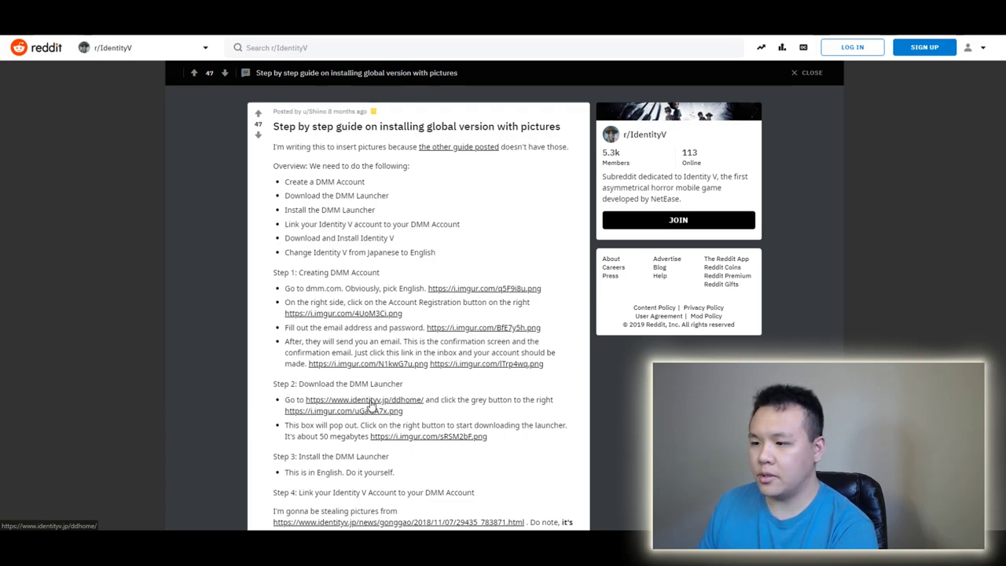
{"action": "left_click", "coordinate": [376, 403]}
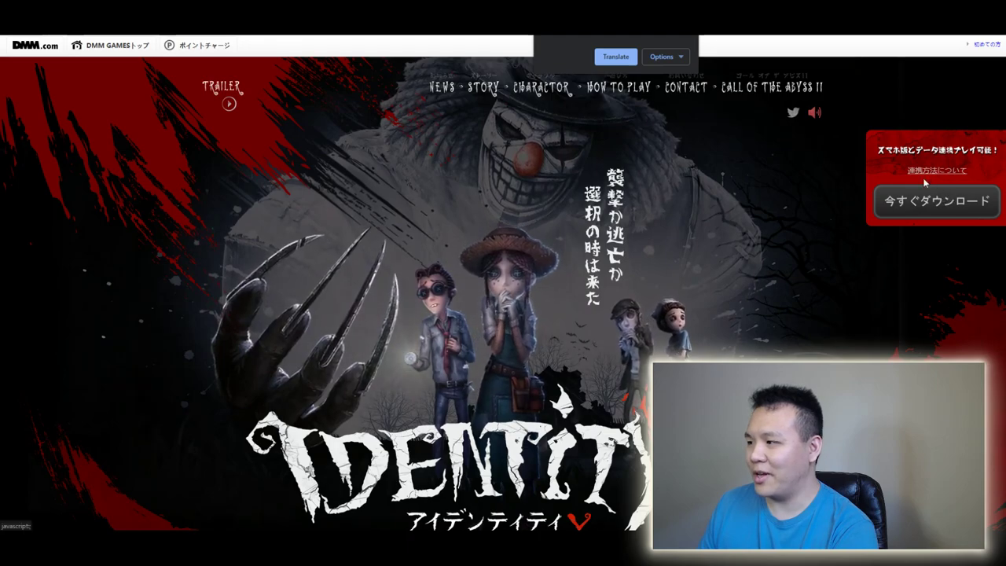
{"action": "left_click", "coordinate": [908, 207]}
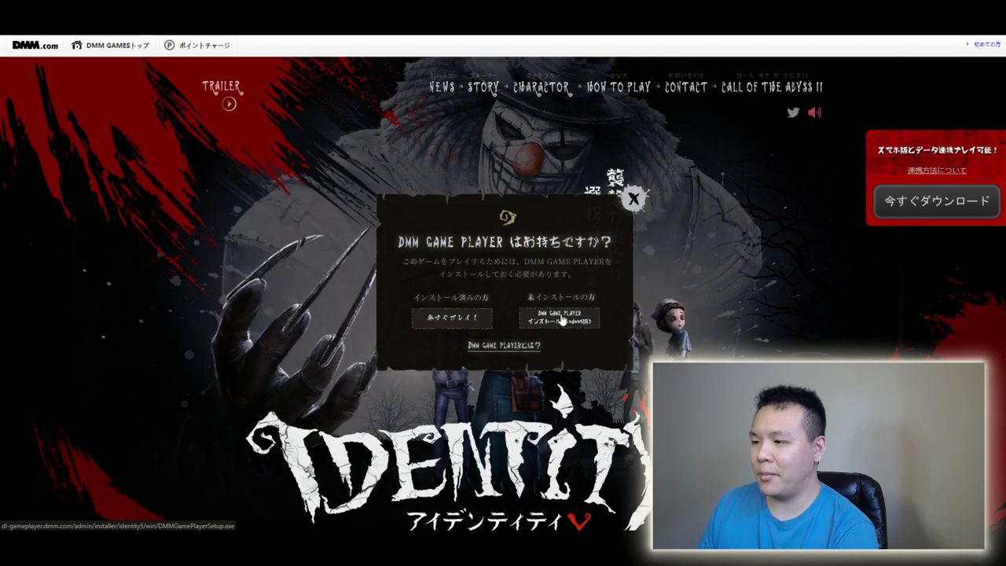
{"action": "left_click", "coordinate": [633, 198]}
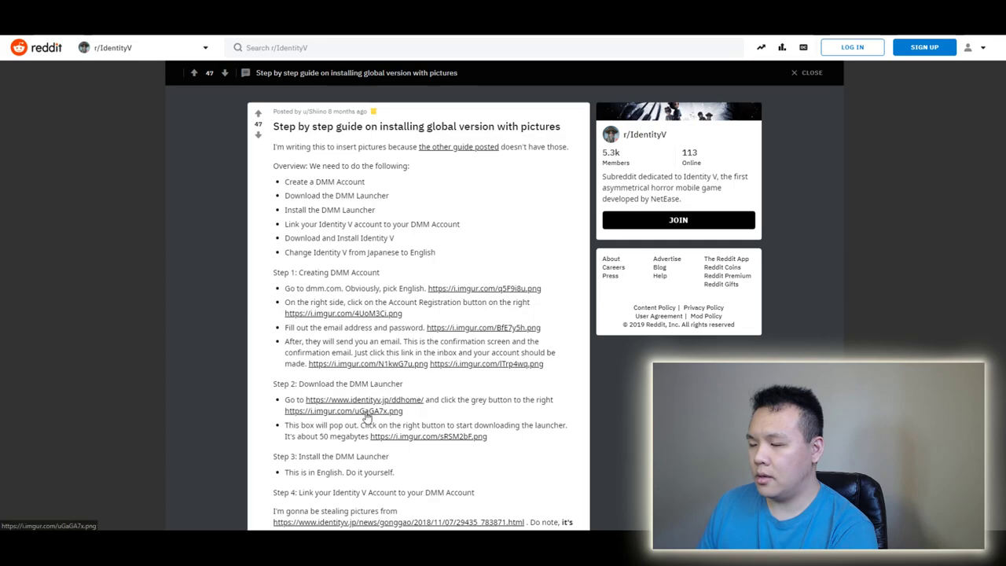
Switch to the Princess Connect! Re:Dive page and reopen its game start dialog with the DMM Game Player options.
{"action": "key", "text": "alt+Tab"}
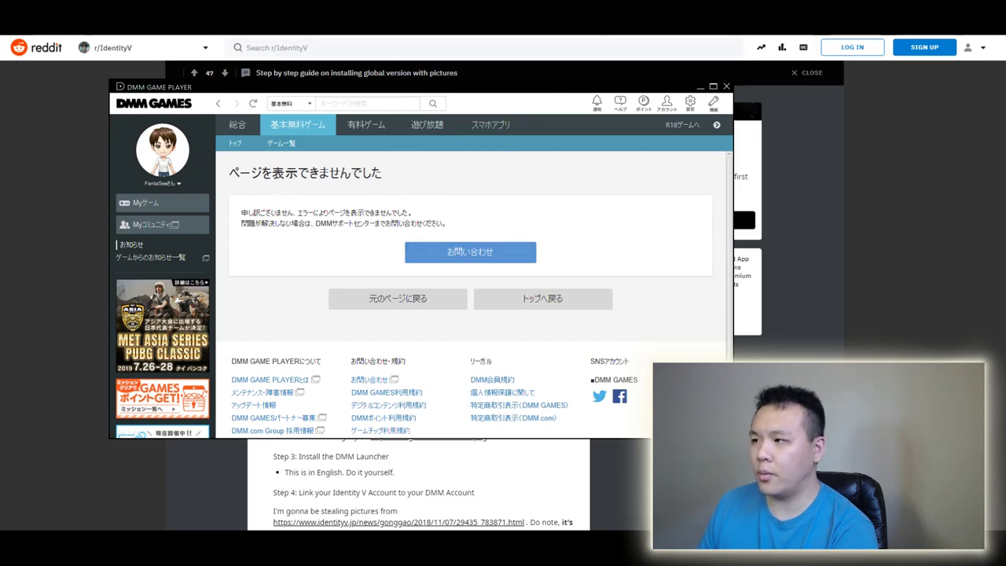
{"action": "key", "text": "alt+Tab"}
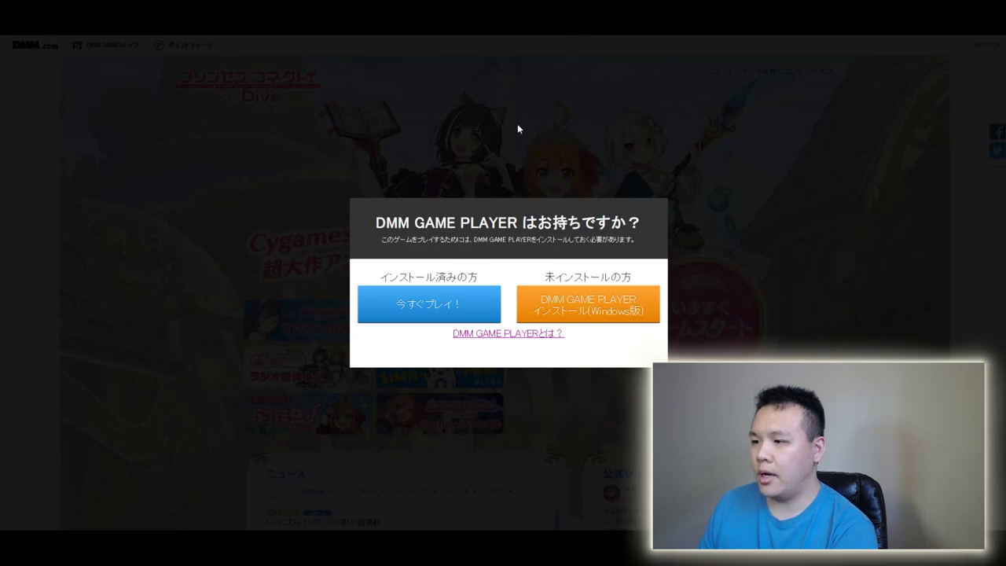
{"action": "left_click", "coordinate": [518, 128]}
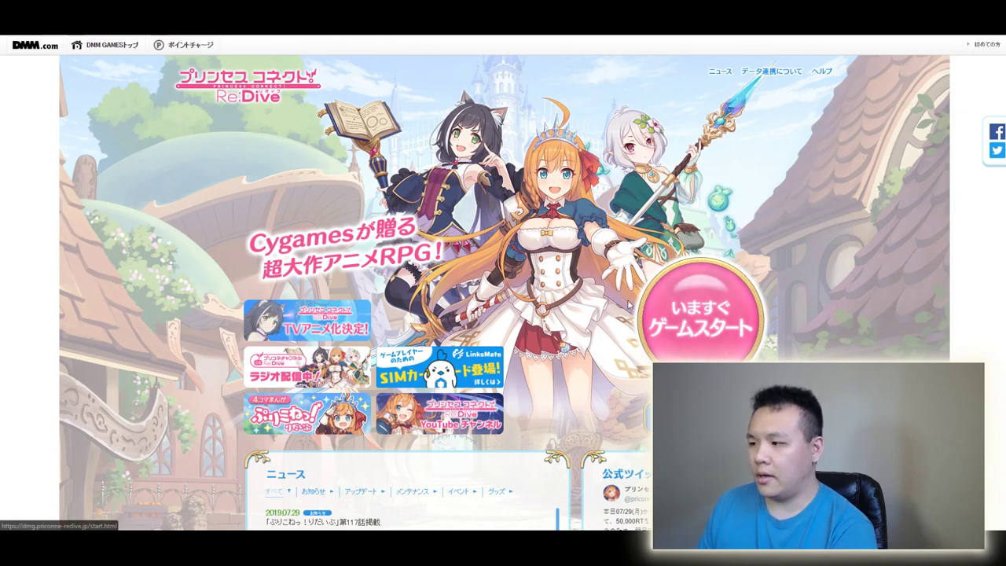
{"action": "left_click", "coordinate": [689, 327]}
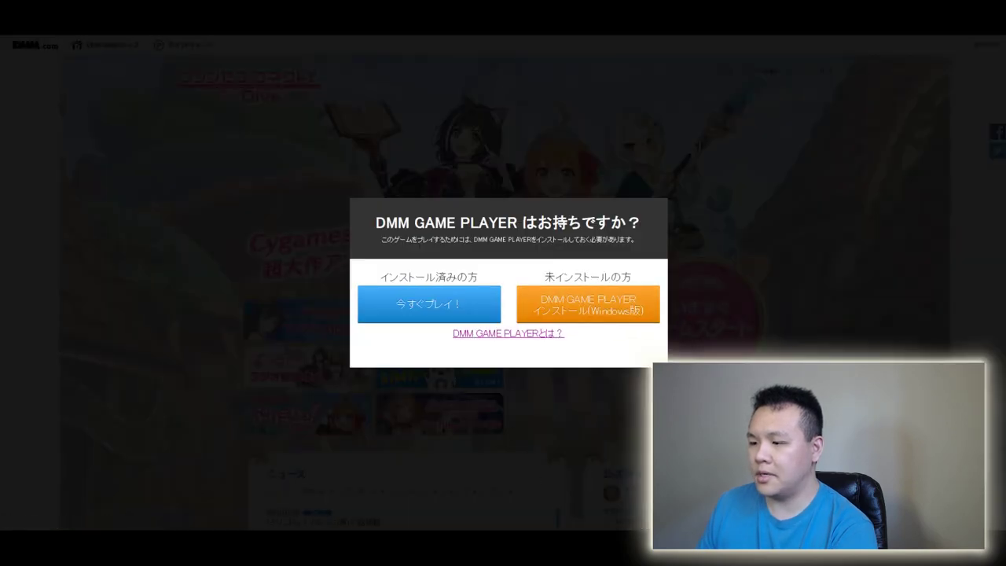
Switch to SoftEther VPN Client Manager, reposition its window, and open the VPN Gate Public VPN Relay Servers list.
{"action": "key", "text": "alt+Tab"}
{"action": "left_click_drag", "start_coordinate": [118, 83], "coordinate": [316, 59]}
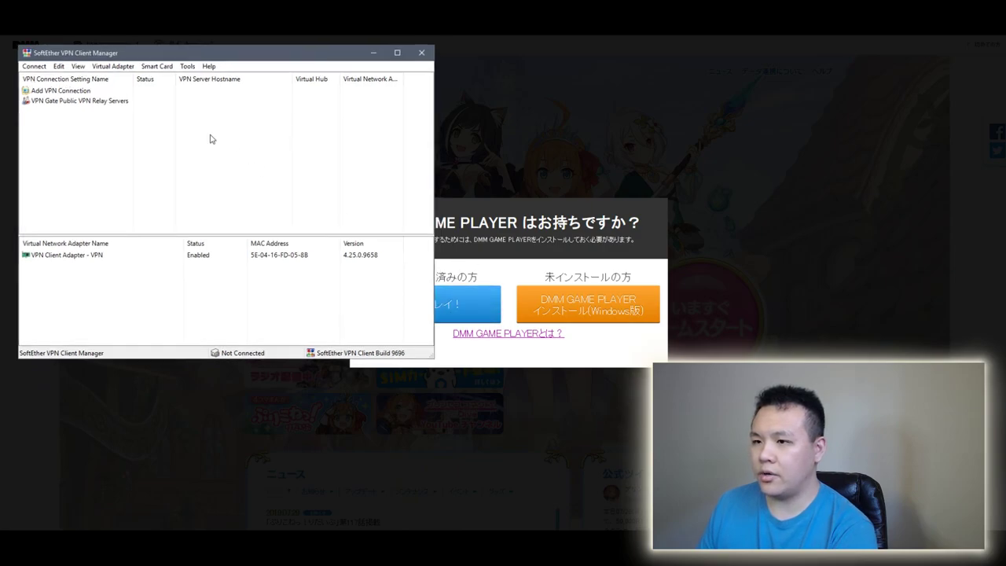
{"action": "left_click", "coordinate": [110, 103]}
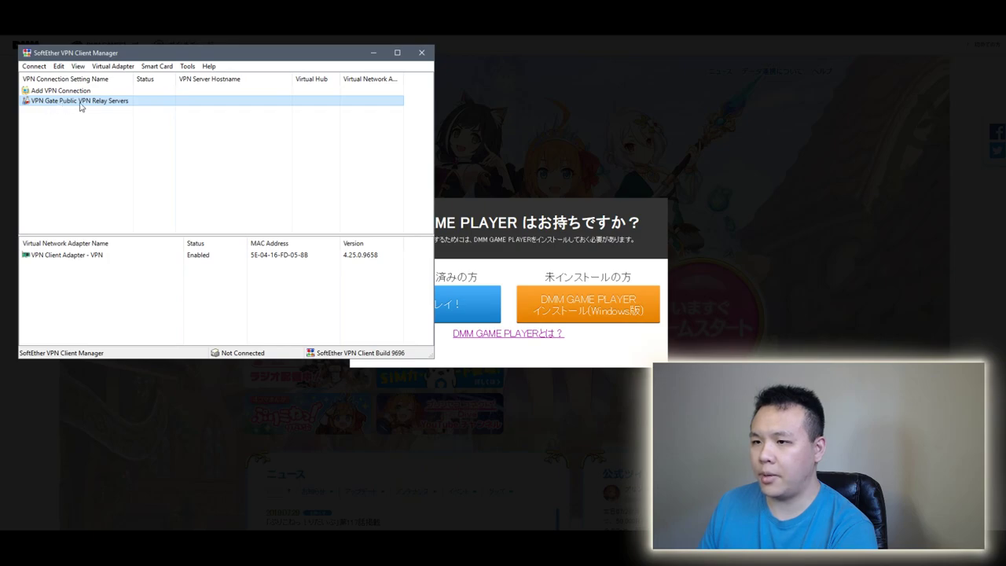
{"action": "double_click", "coordinate": [80, 103]}
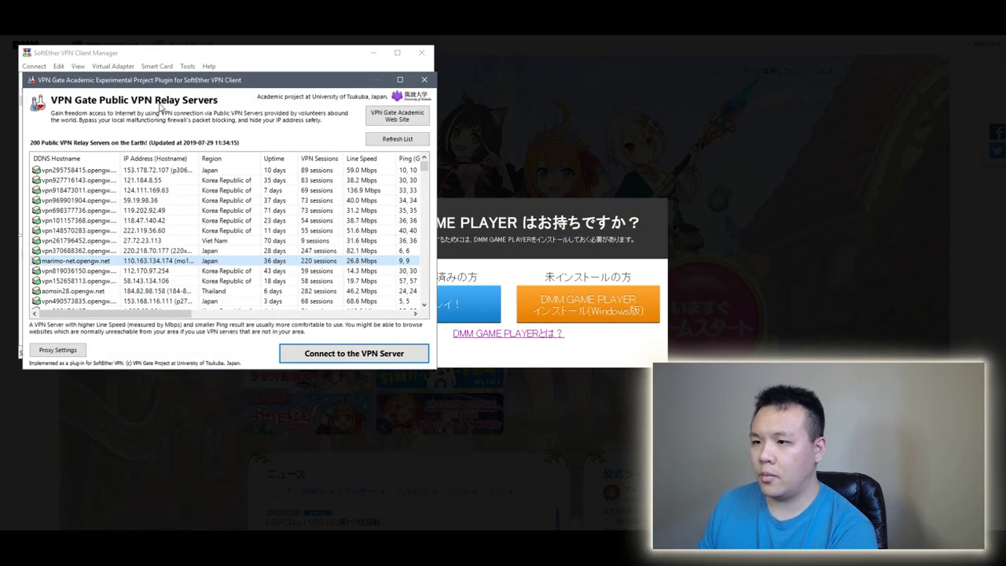
Connect to the Japan relay server marimo-net.opengw.net over TCP/IP and dismiss the virtual network adapter status dialog.
{"action": "left_click", "coordinate": [187, 252]}
{"action": "left_click", "coordinate": [193, 261]}
{"action": "double_click", "coordinate": [192, 263]}
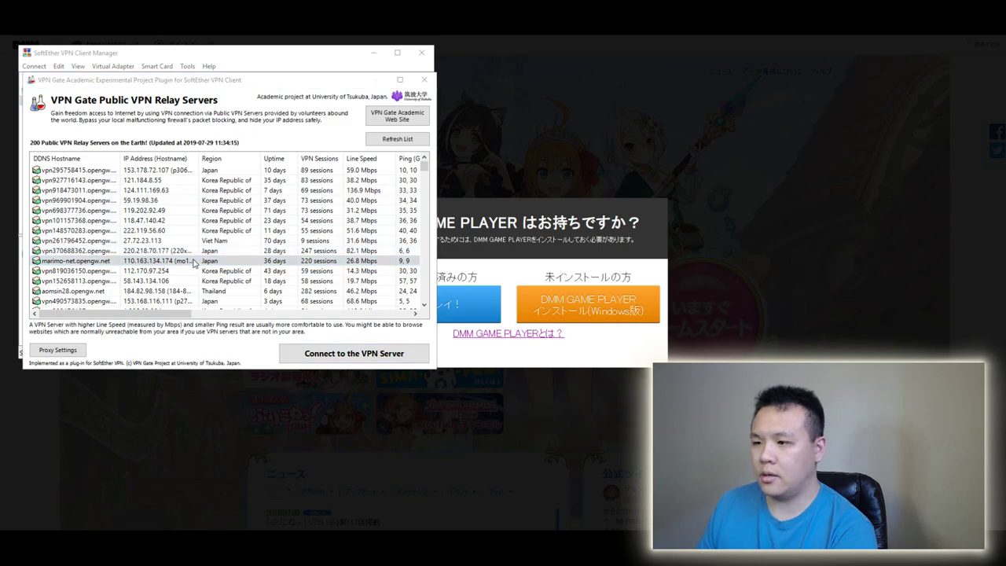
{"action": "left_click", "coordinate": [181, 228]}
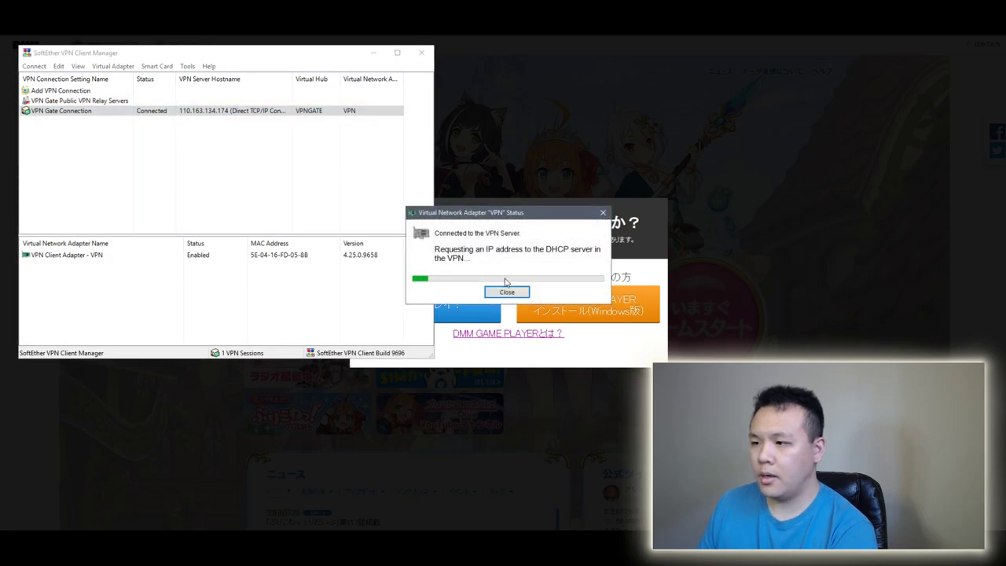
{"action": "left_click", "coordinate": [507, 294]}
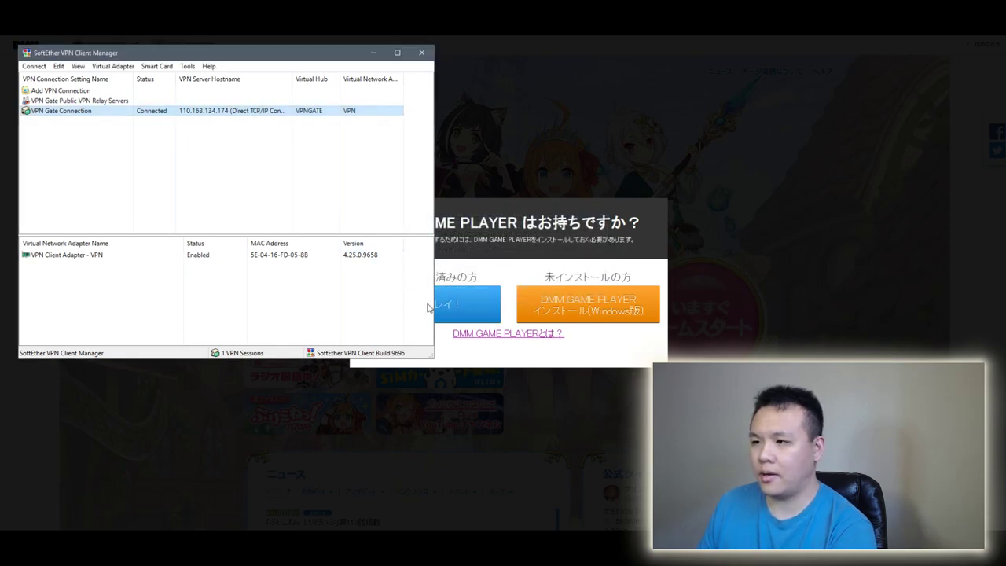
Open the game in DMM Game Player through the Princess Connect page's 今すぐプレイ！ option for installed players.
{"action": "left_click", "coordinate": [470, 310]}
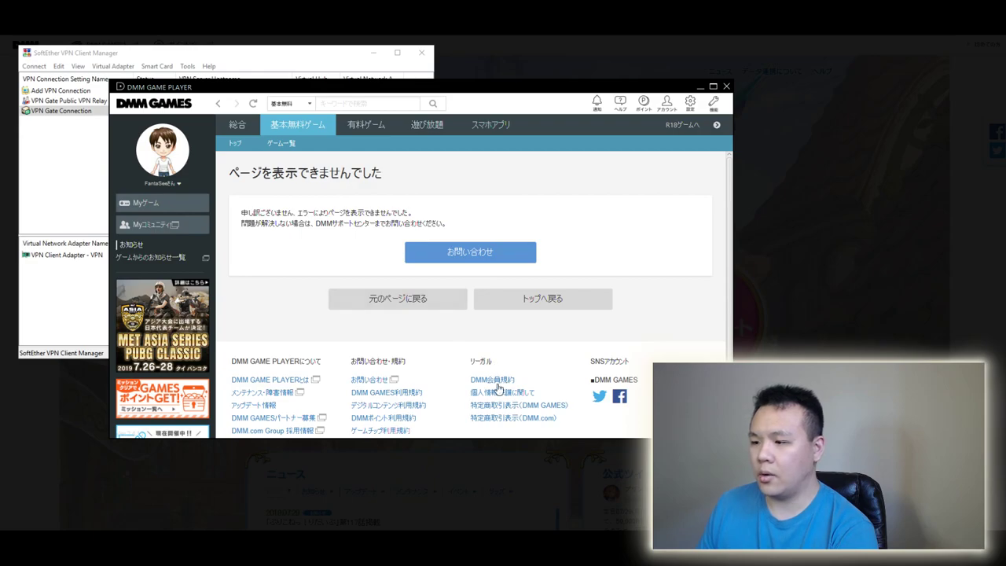
{"action": "mouse_move", "coordinate": [533, 557]}
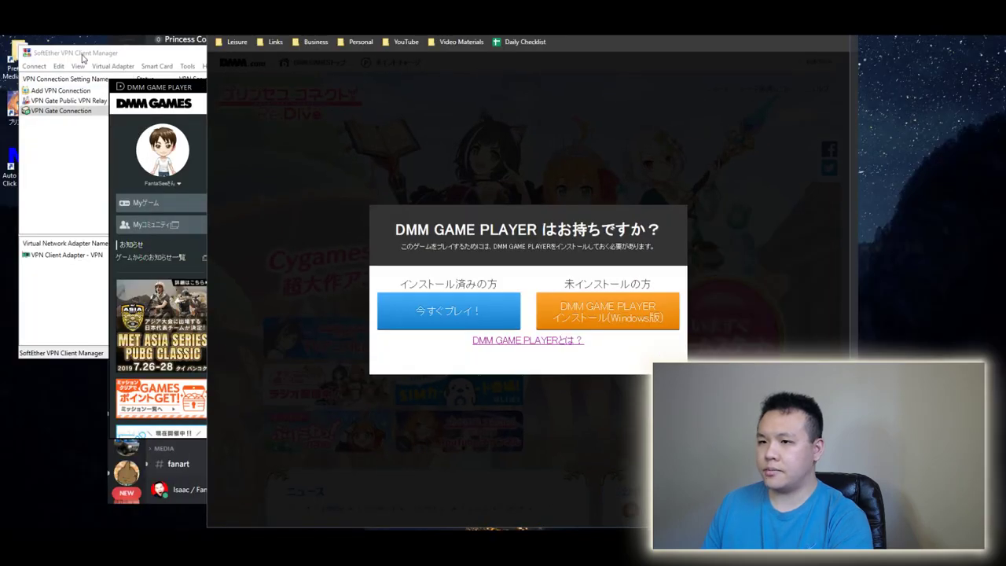
Inspect the URL in the properties of the プリコネR desktop shortcut, and close the properties.
{"action": "right_click", "coordinate": [19, 118]}
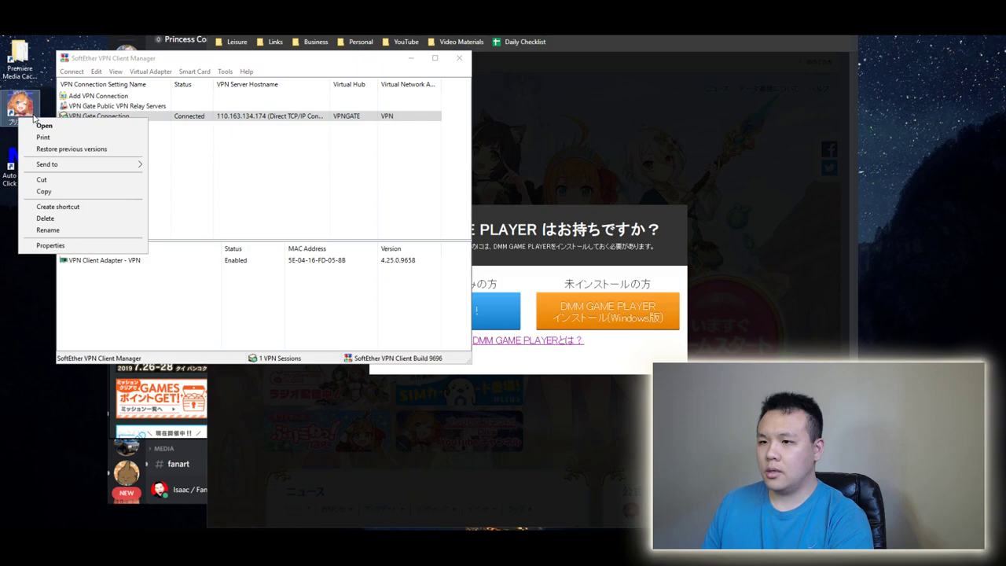
{"action": "left_click", "coordinate": [50, 246]}
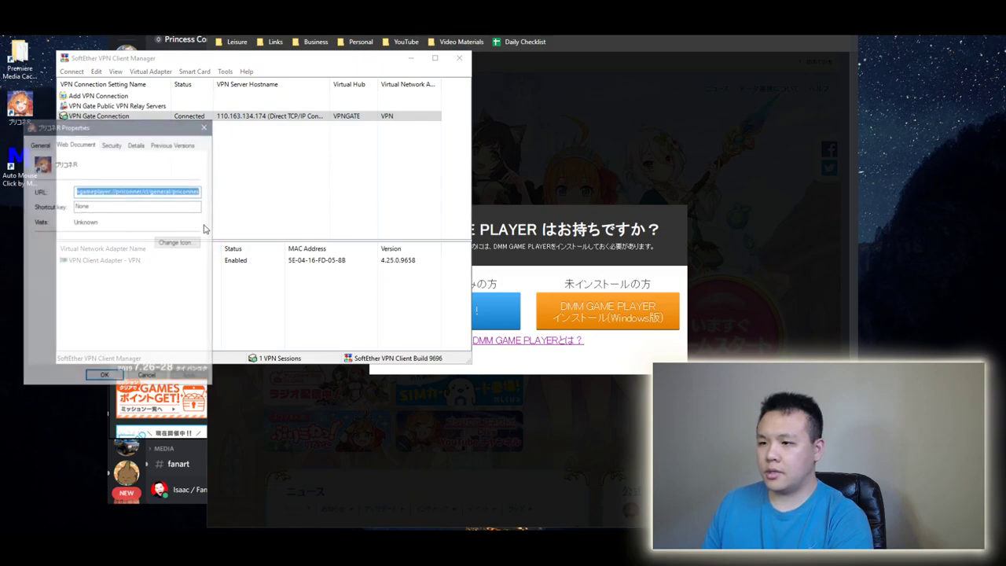
{"action": "left_click_drag", "start_coordinate": [112, 191], "coordinate": [207, 192]}
{"action": "left_click", "coordinate": [76, 194]}
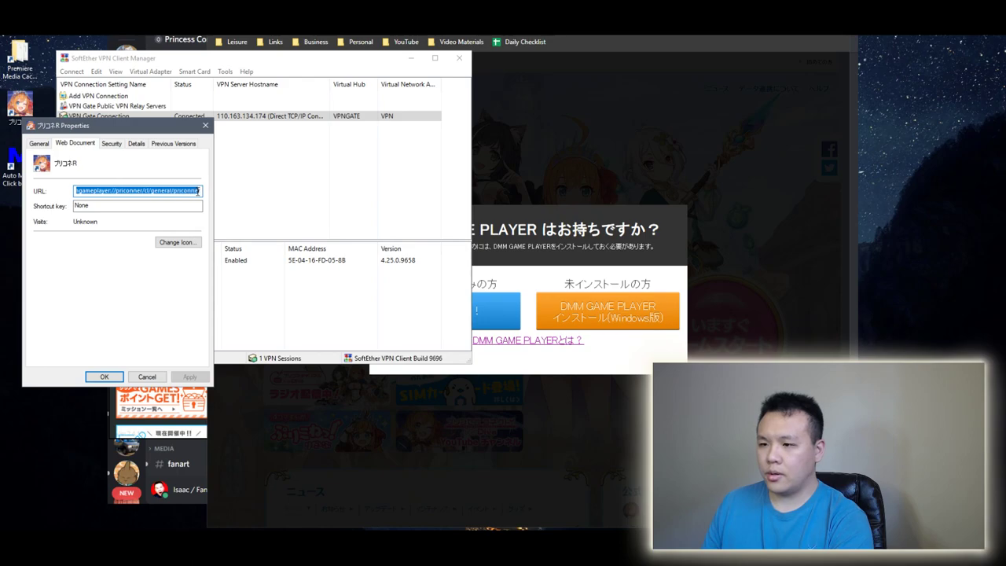
{"action": "left_click", "coordinate": [206, 126]}
{"action": "key", "text": "super+e"}
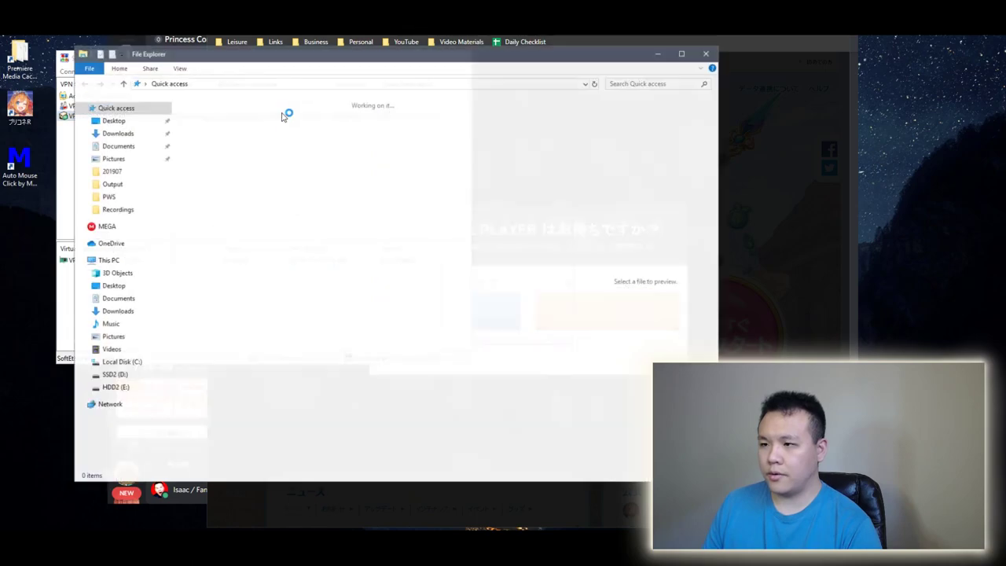
{"action": "left_click", "coordinate": [293, 83]}
{"action": "left_click", "coordinate": [292, 83]}
{"action": "key", "text": "ctrl+a"}
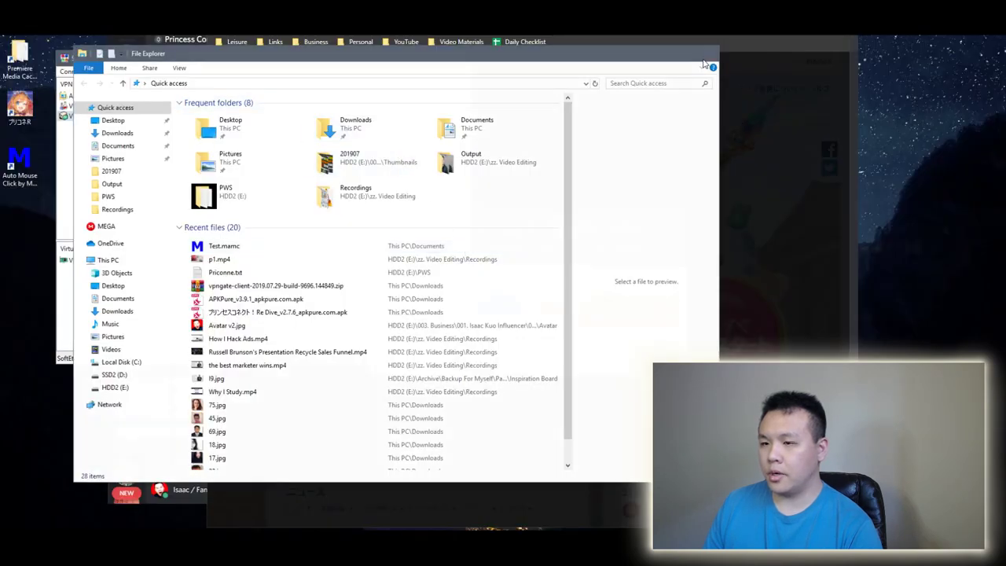
{"action": "left_click", "coordinate": [708, 51]}
Reopen the プリコネR desktop shortcut's properties and examine its complete URL from start to end.
{"action": "right_click", "coordinate": [23, 107]}
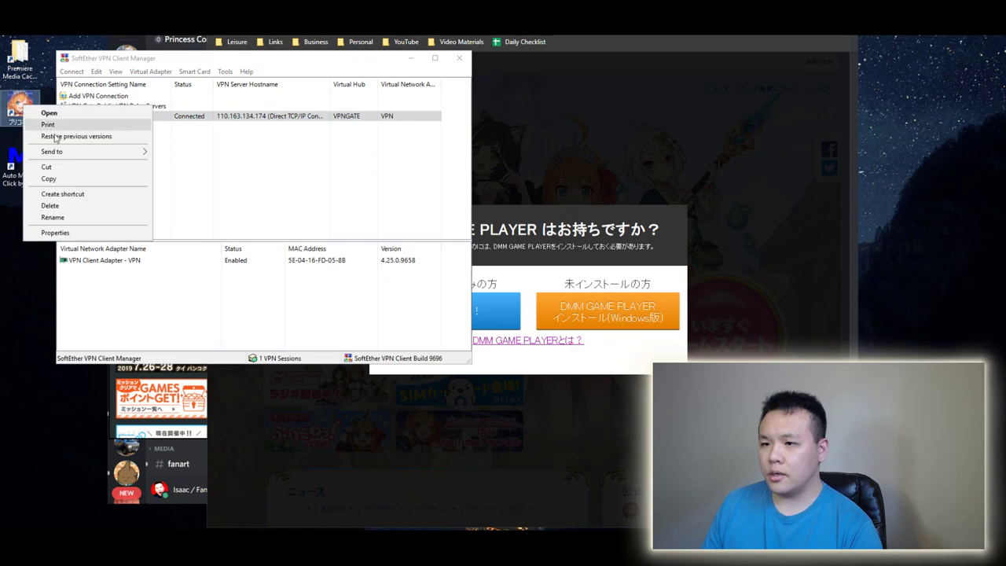
{"action": "left_click", "coordinate": [55, 232]}
{"action": "left_click", "coordinate": [87, 179]}
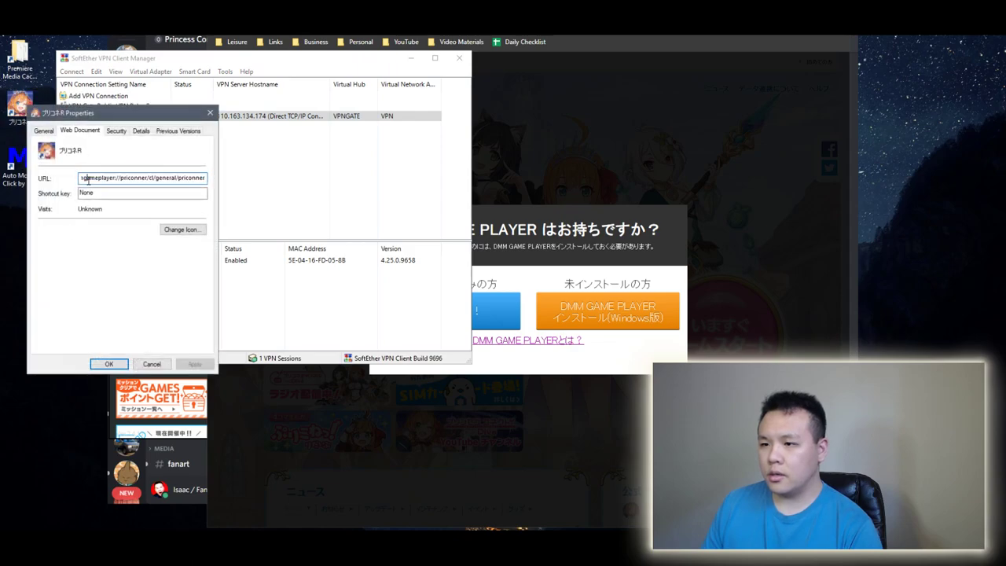
{"action": "double_click", "coordinate": [116, 181]}
{"action": "key", "text": "Home"}
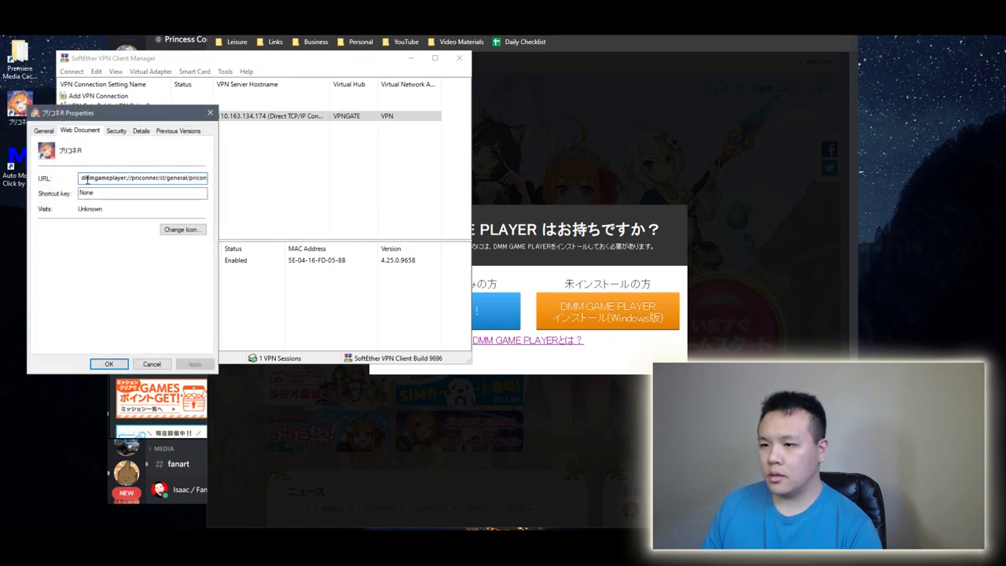
{"action": "left_click_drag", "start_coordinate": [82, 180], "coordinate": [210, 182]}
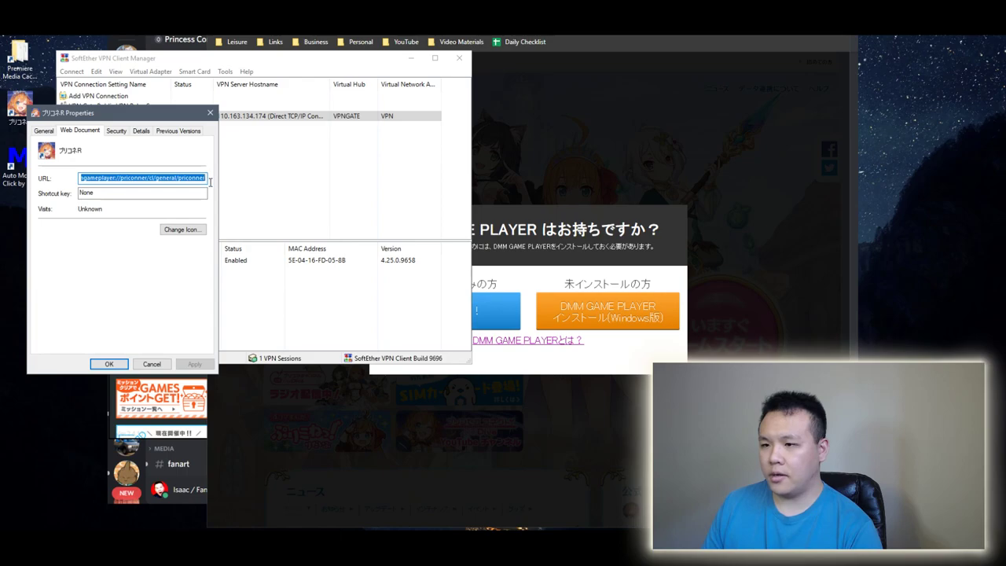
{"action": "left_click", "coordinate": [167, 178]}
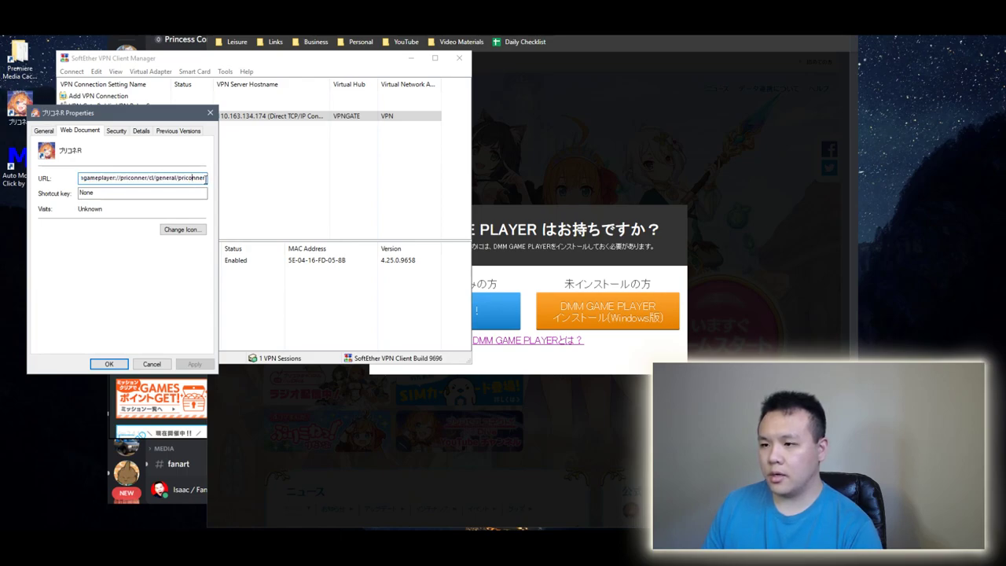
{"action": "left_click_drag", "start_coordinate": [204, 179], "coordinate": [78, 180]}
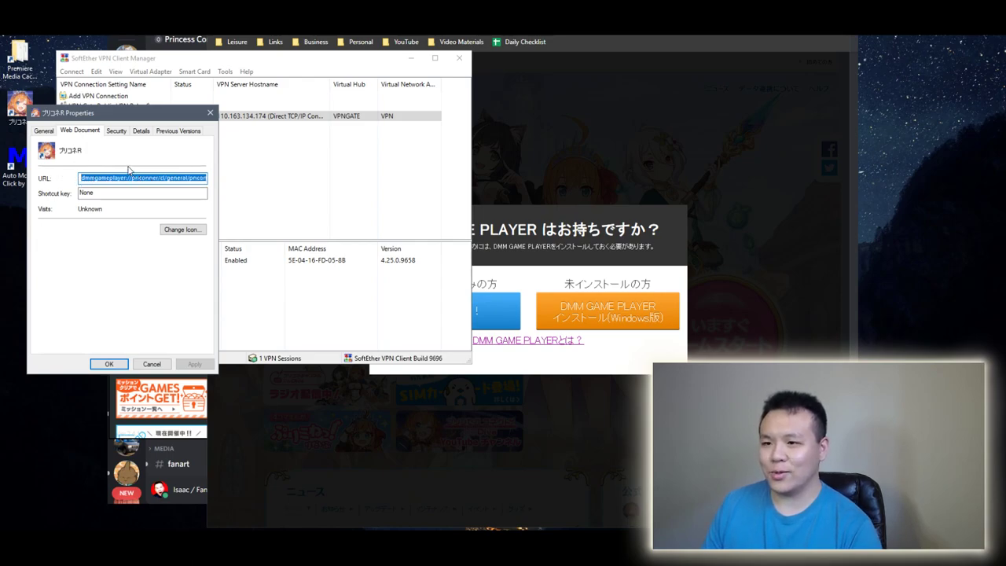
Compare the プリコネR shortcut's general file details with its web document URL.
{"action": "left_click", "coordinate": [45, 131]}
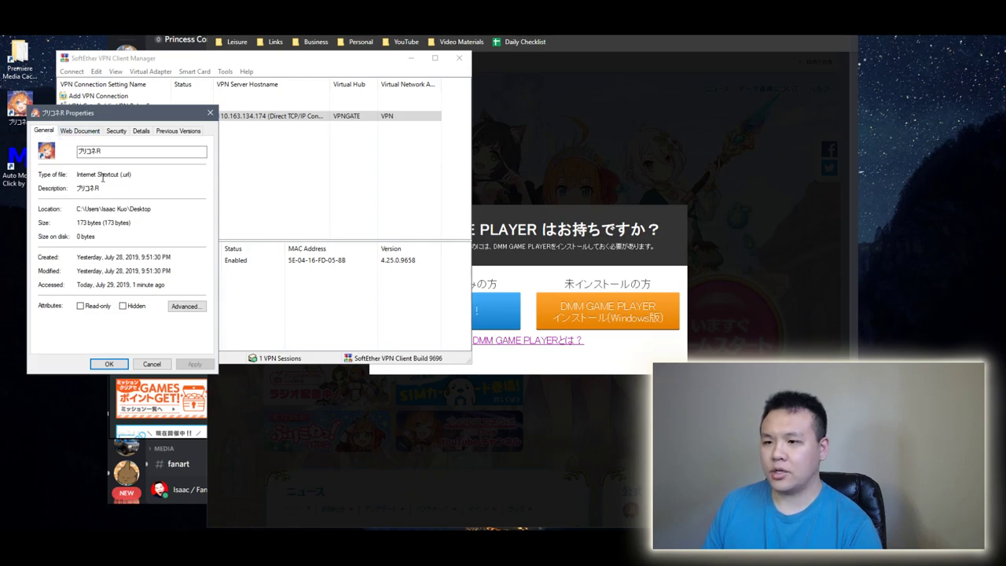
{"action": "left_click", "coordinate": [80, 131]}
{"action": "left_click", "coordinate": [102, 178]}
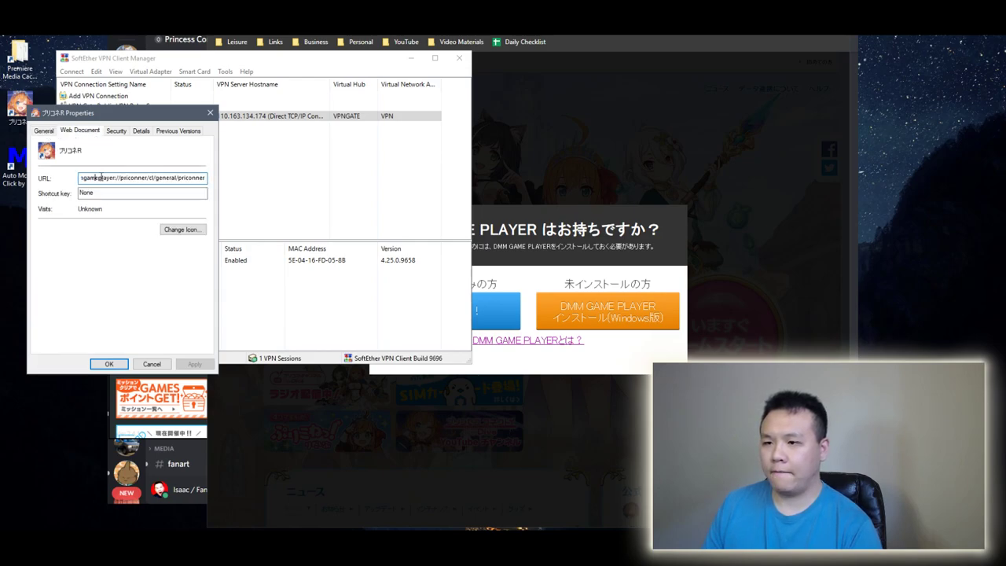
{"action": "left_click_drag", "start_coordinate": [132, 178], "coordinate": [222, 188]}
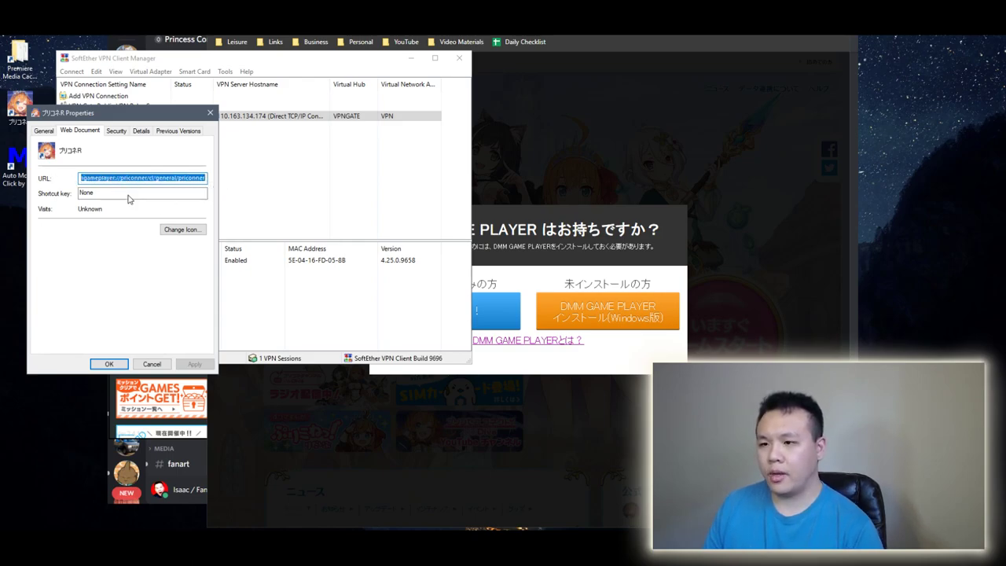
{"action": "left_click", "coordinate": [49, 130]}
{"action": "left_click", "coordinate": [79, 132]}
{"action": "left_click", "coordinate": [47, 131]}
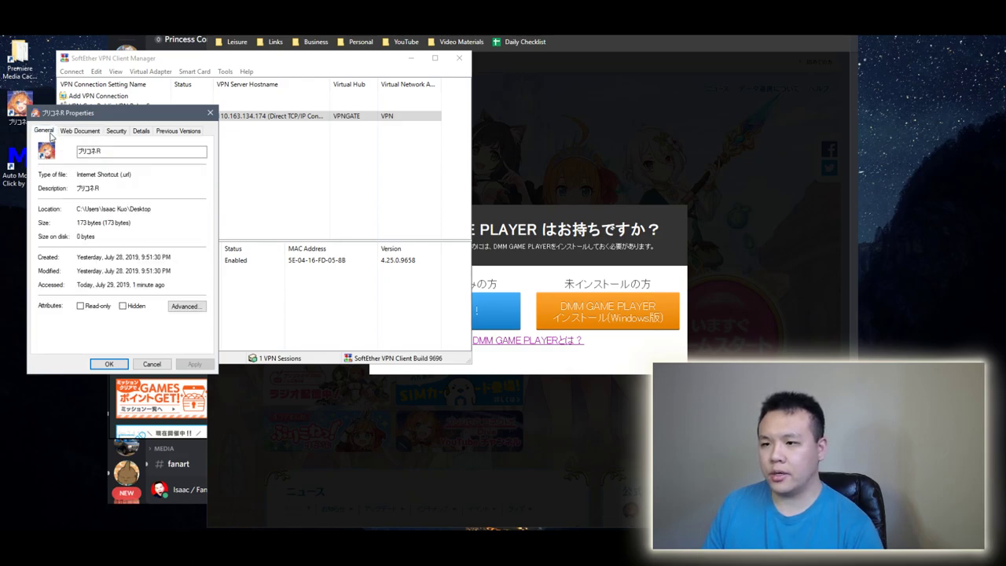
{"action": "left_click", "coordinate": [78, 131]}
{"action": "left_click", "coordinate": [47, 131]}
{"action": "left_click", "coordinate": [78, 131]}
{"action": "left_click", "coordinate": [45, 131]}
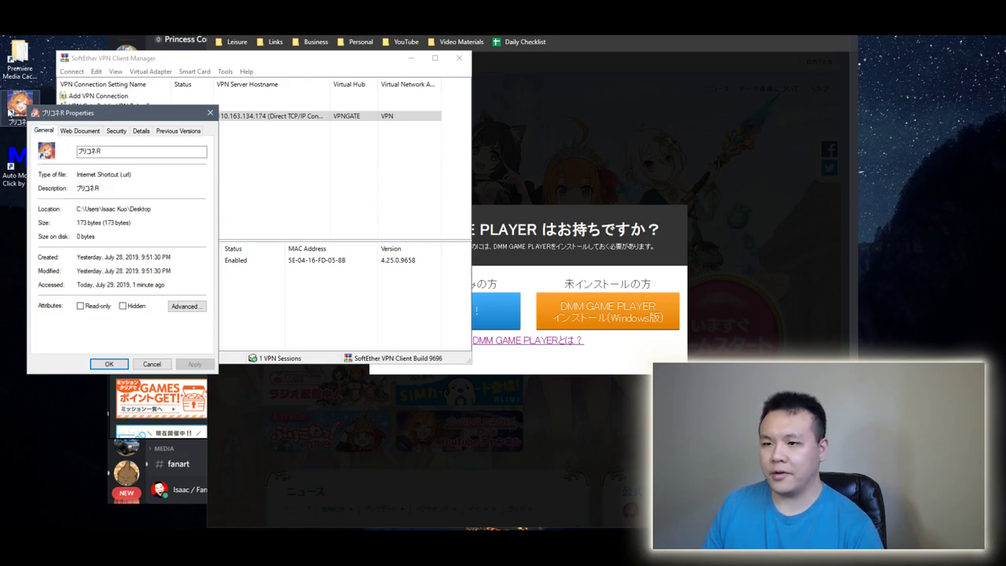
Return to the shortcut's web document details and select the entire URL to review it.
{"action": "left_click", "coordinate": [90, 131]}
{"action": "left_click", "coordinate": [99, 176]}
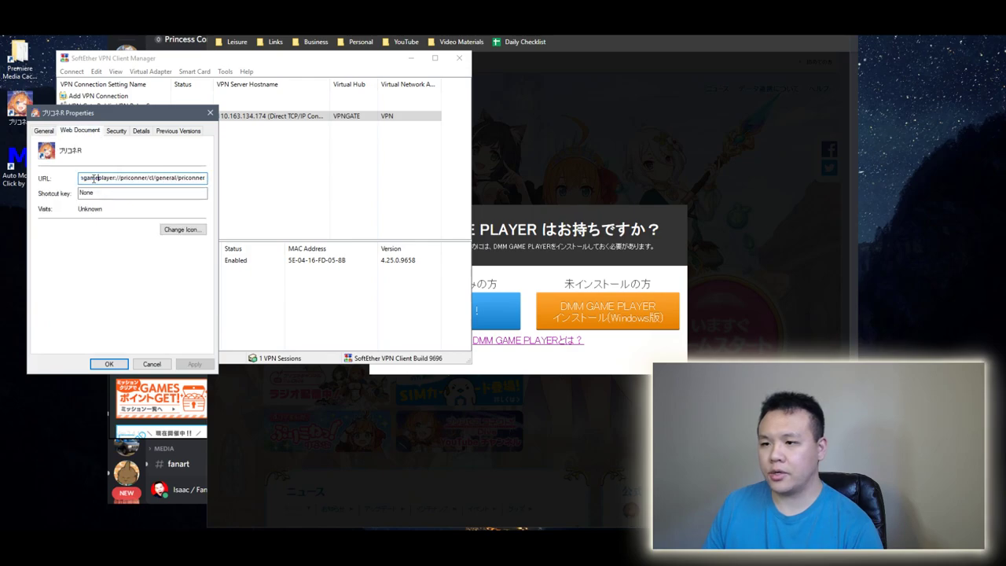
{"action": "left_click_drag", "start_coordinate": [106, 178], "coordinate": [146, 178]}
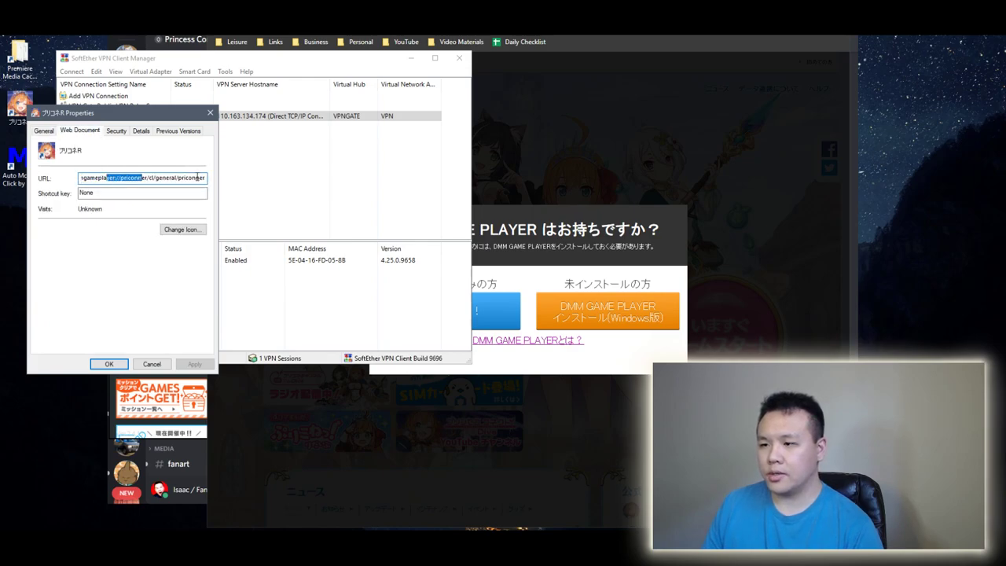
{"action": "left_click", "coordinate": [203, 178]}
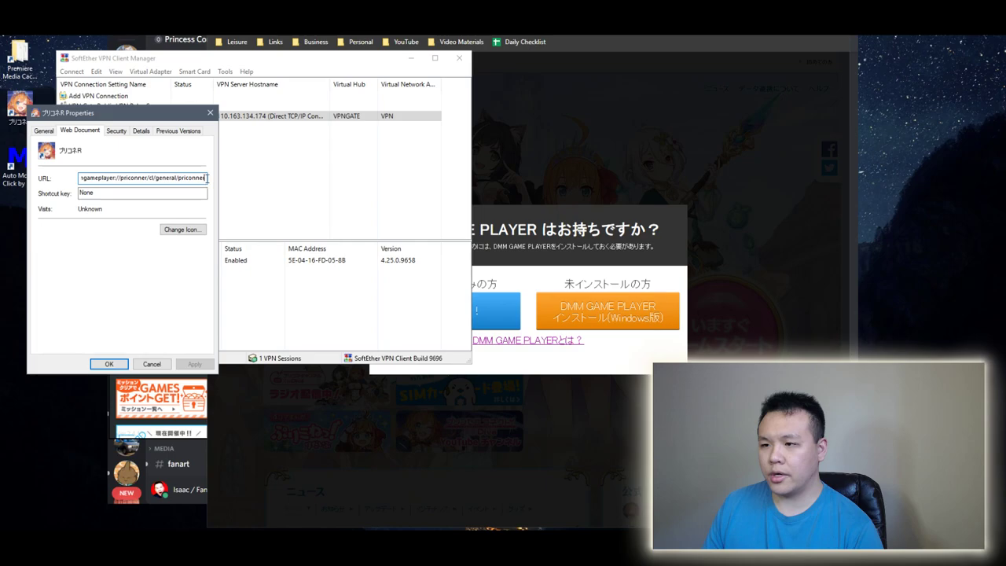
{"action": "left_click_drag", "start_coordinate": [204, 178], "coordinate": [47, 169]}
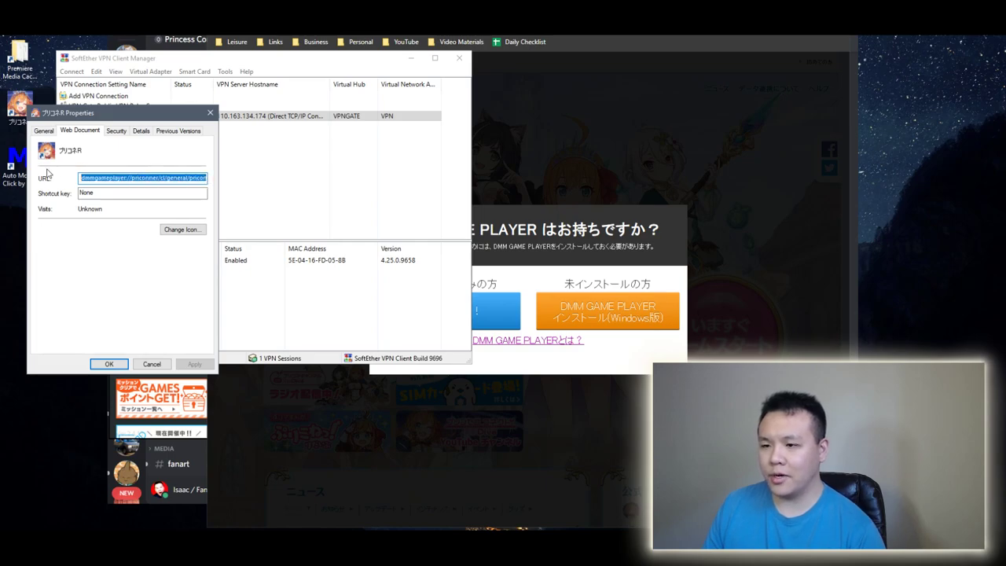
Close the shortcut's properties and launch the game from the プリコネR desktop shortcut.
{"action": "left_click", "coordinate": [120, 363]}
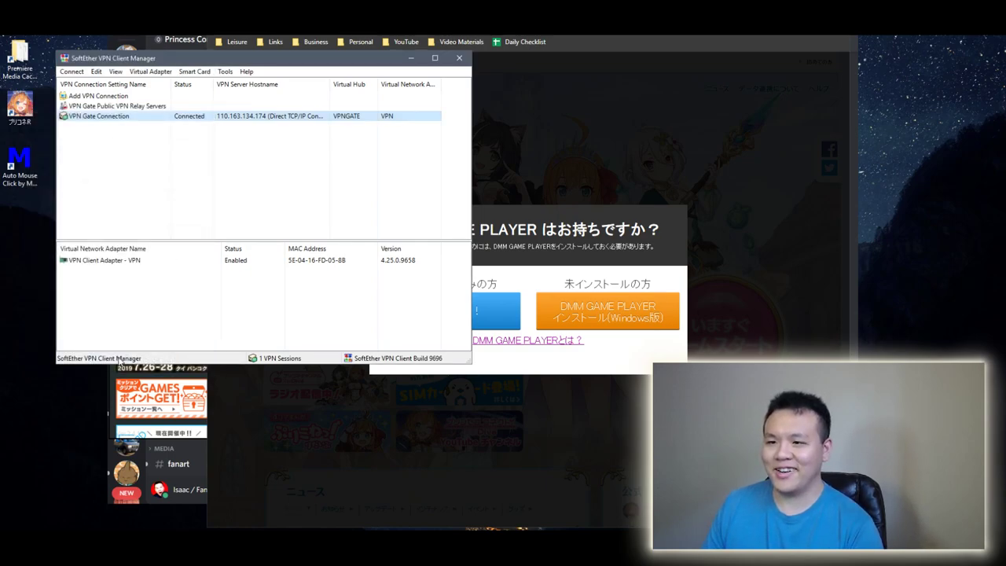
{"action": "double_click", "coordinate": [31, 115]}
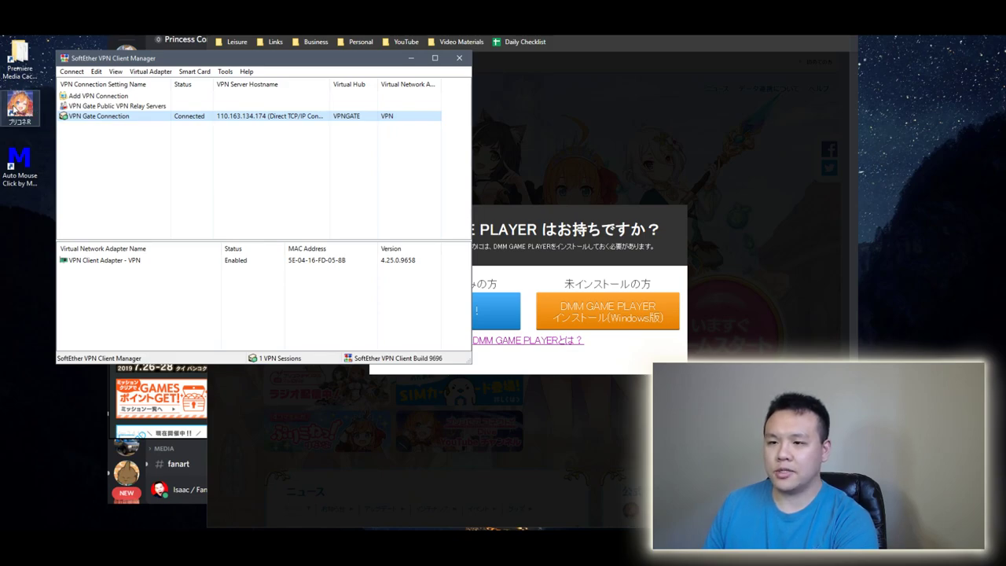